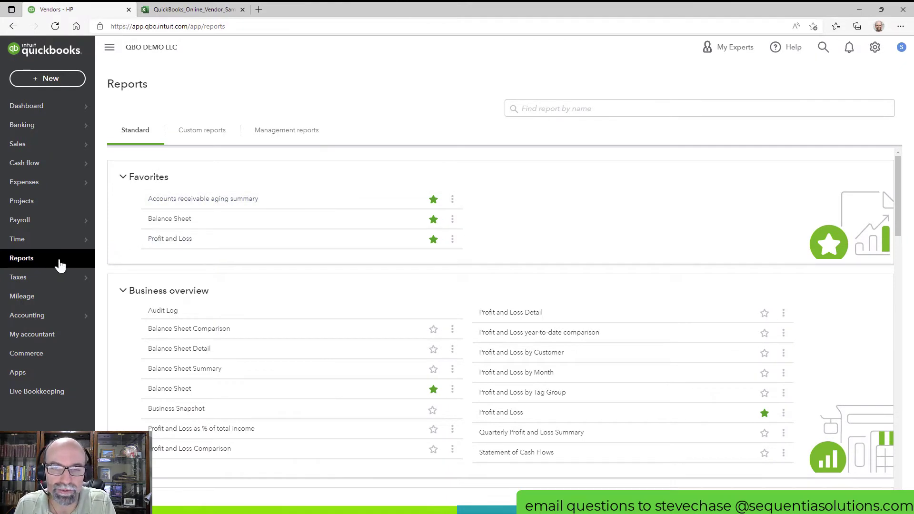
# Scroll the standard reports down to the Expenses and vendors group
pyautogui.scroll(-5, 638, 241)
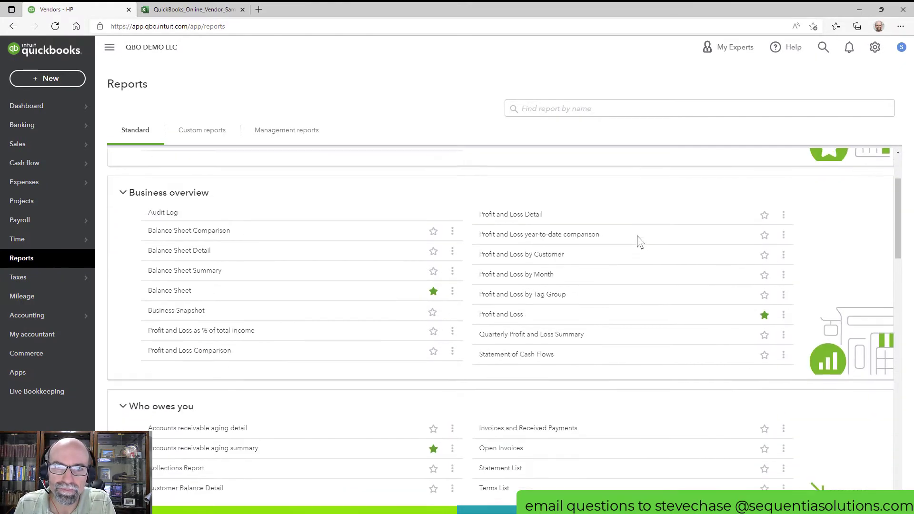
pyautogui.scroll(-15, 638, 240)
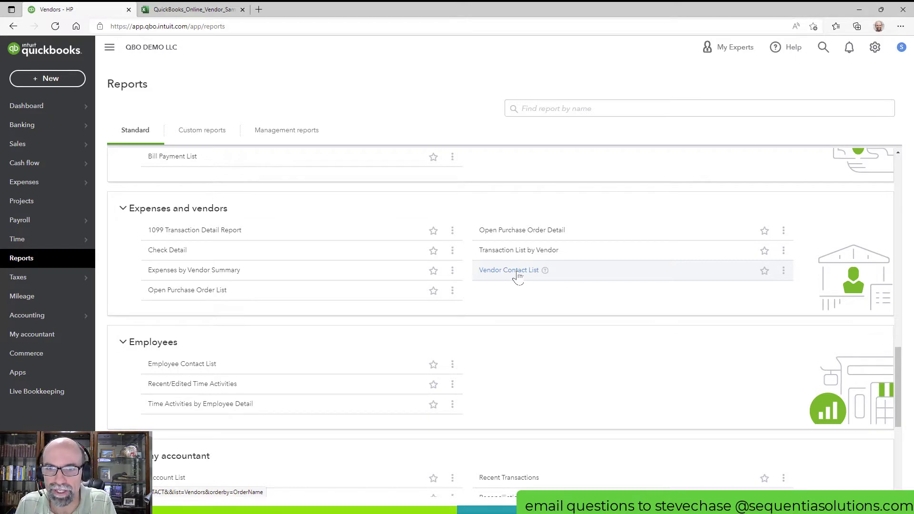
# Open the Vendor Contact List report
pyautogui.click(517, 275)
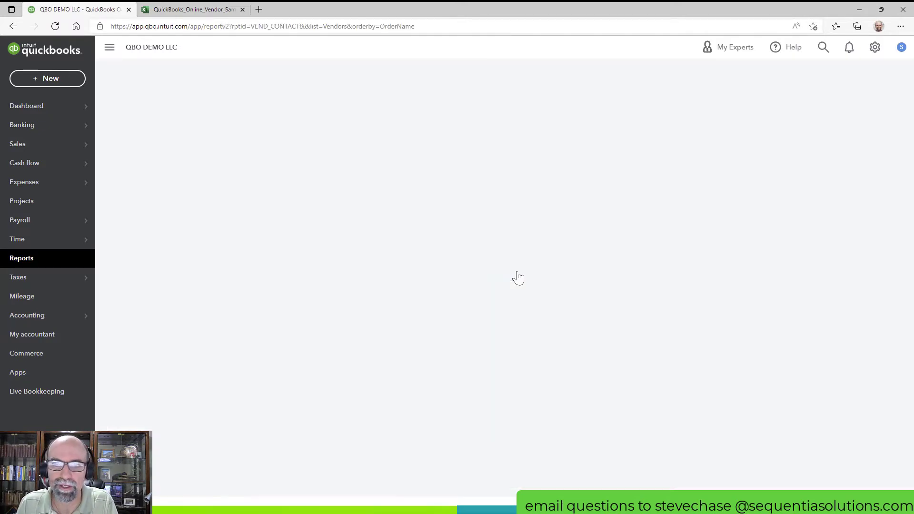
pyautogui.scroll(-2, 476, 276)
pyautogui.scroll(2, 389, 279)
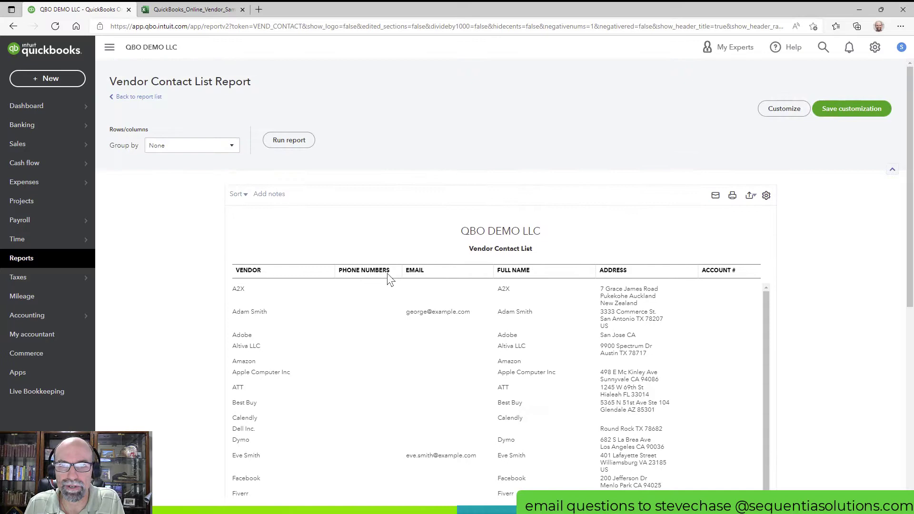
# Add Track 1099, Tax ID, Street, City, State and ZIP columns to the report
pyautogui.click(785, 108)
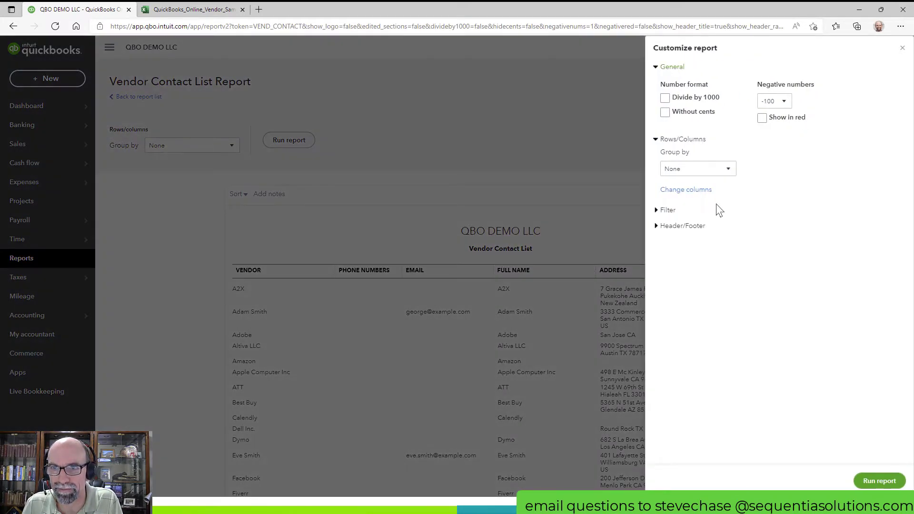
pyautogui.click(702, 194)
pyautogui.scroll(-5, 804, 204)
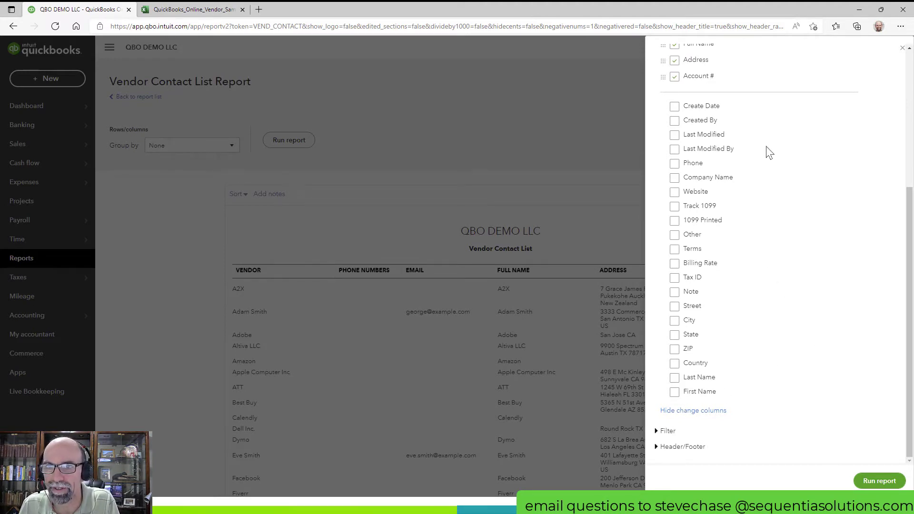
pyautogui.click(685, 205)
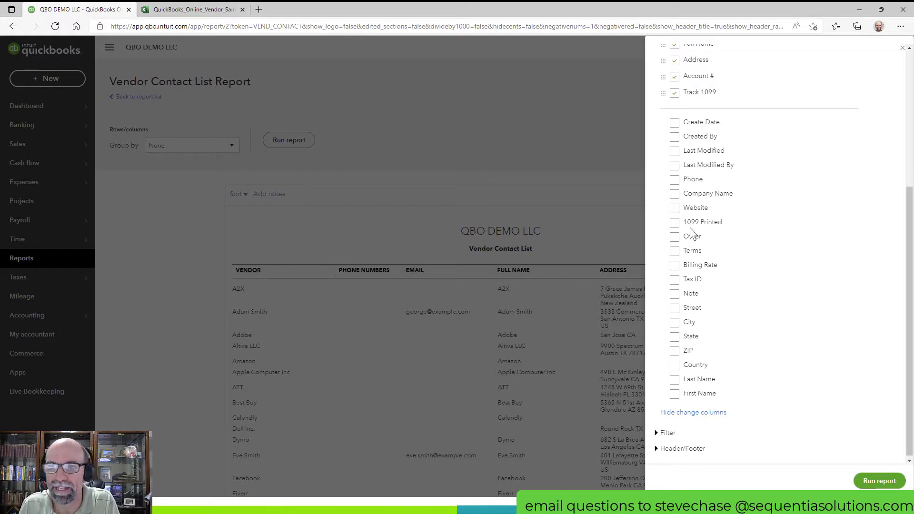
pyautogui.click(675, 280)
pyautogui.scroll(3, 752, 235)
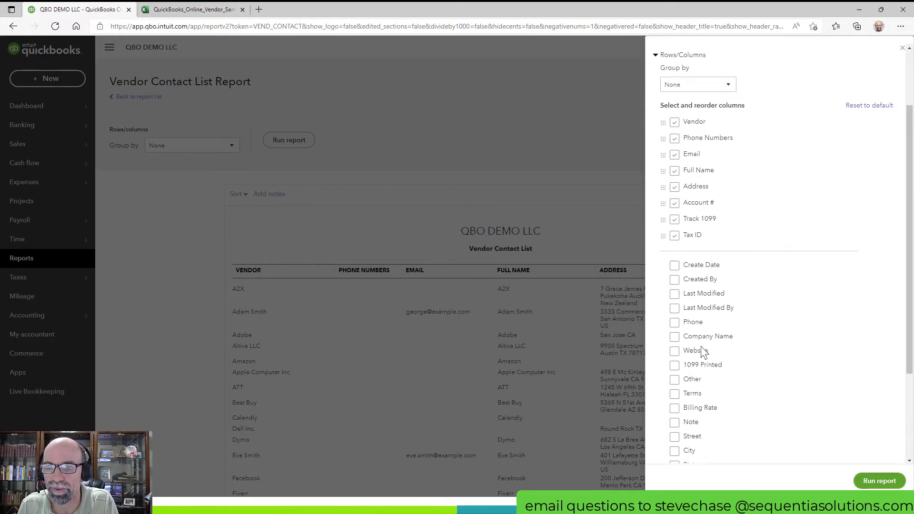
pyautogui.scroll(-3, 747, 379)
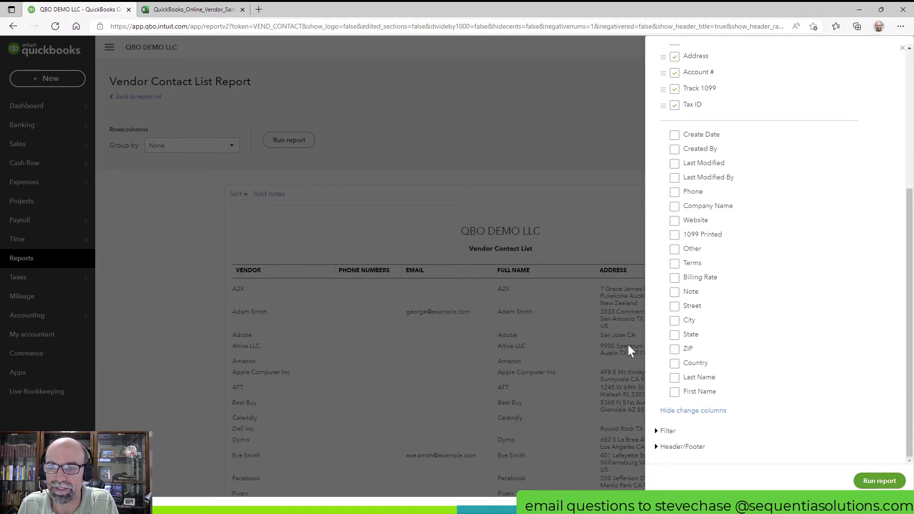
pyautogui.click(675, 307)
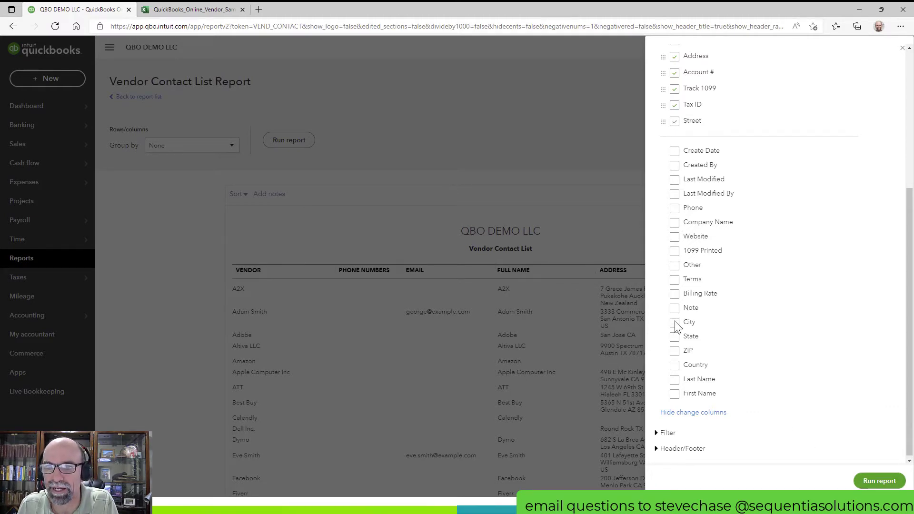
pyautogui.click(674, 322)
pyautogui.click(674, 339)
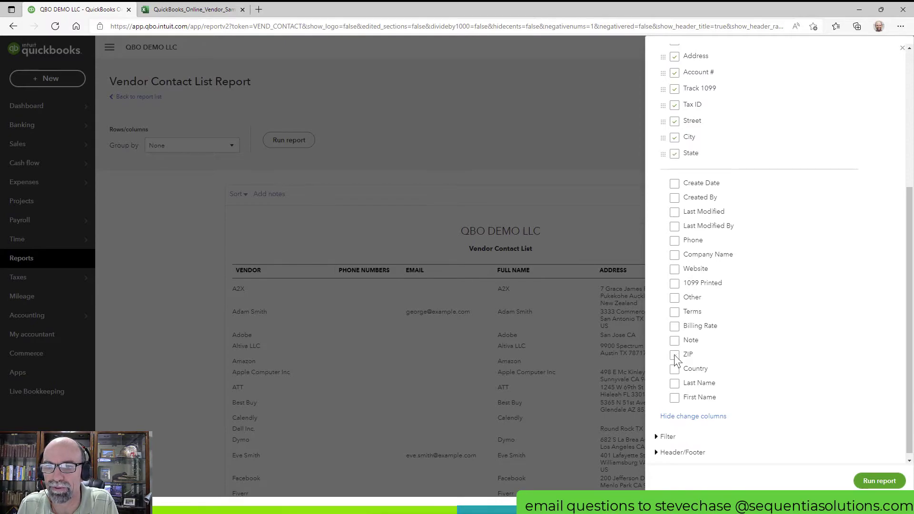
pyautogui.click(674, 355)
pyautogui.click(880, 481)
pyautogui.scroll(-3, 867, 362)
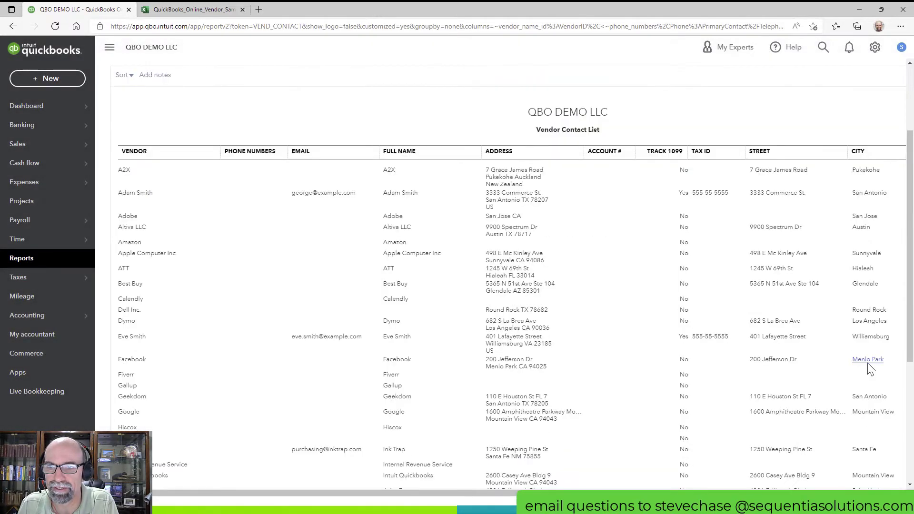
pyautogui.moveTo(334, 493); pyautogui.dragTo(393, 493)
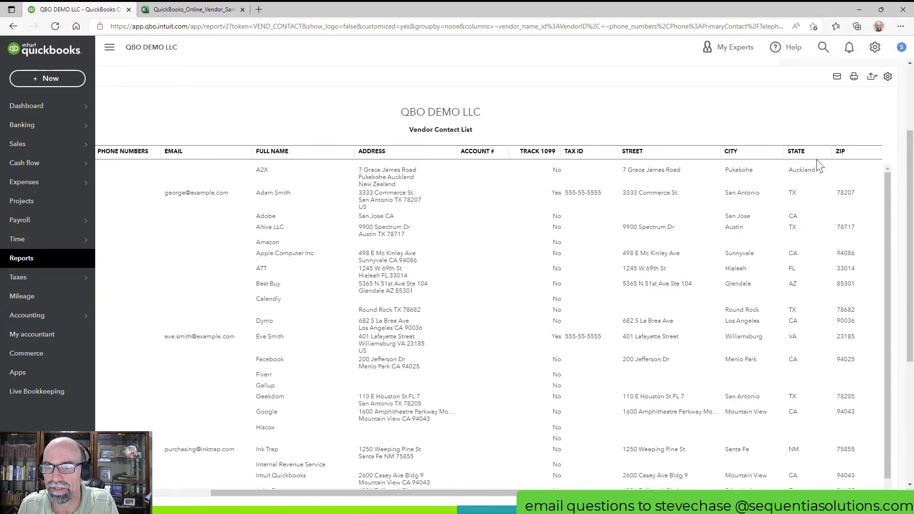
pyautogui.scroll(-8, 789, 301)
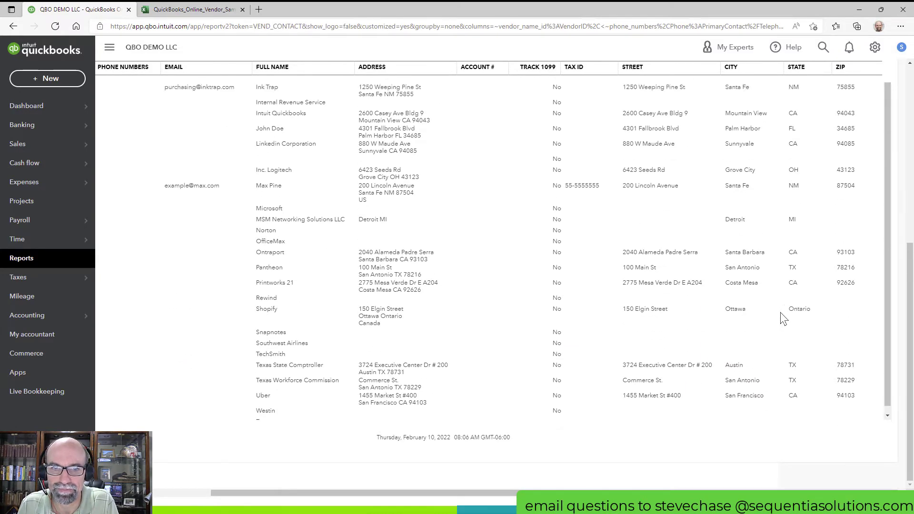
pyautogui.scroll(3, 780, 313)
pyautogui.moveTo(640, 493); pyautogui.dragTo(533, 493)
pyautogui.scroll(1, 280, 290)
pyautogui.scroll(8, 145, 93)
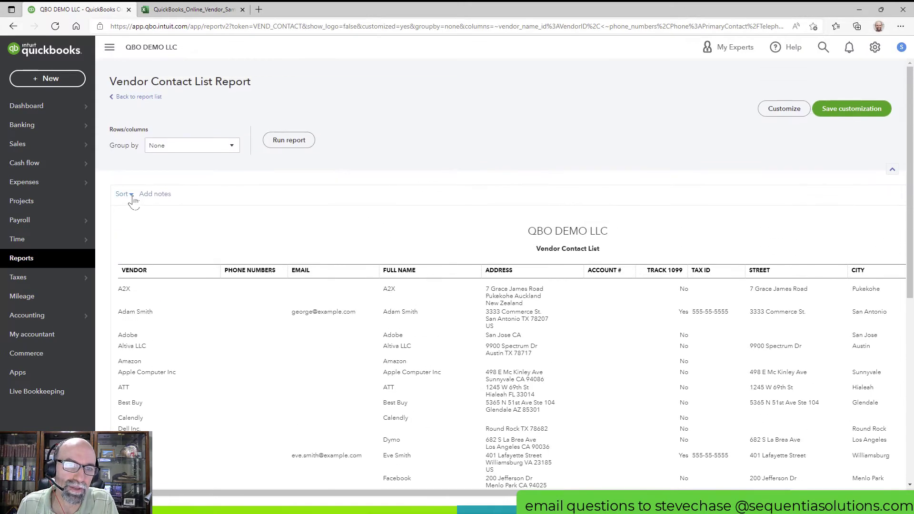
pyautogui.click(124, 194)
pyautogui.click(154, 233)
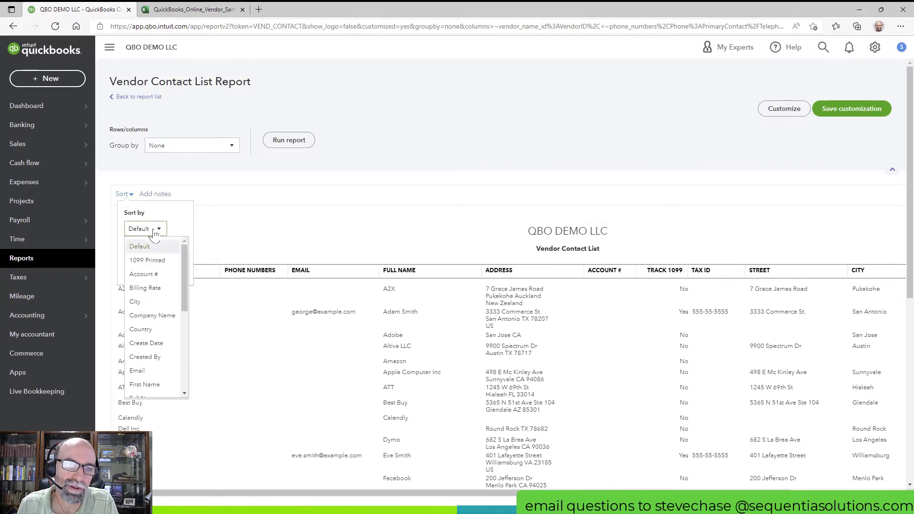
pyautogui.moveTo(184, 264); pyautogui.dragTo(182, 359)
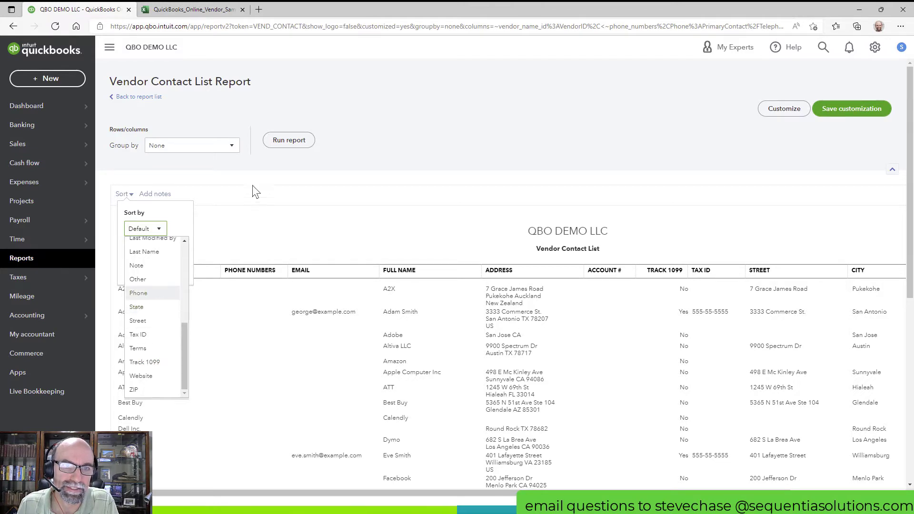
pyautogui.click(231, 146)
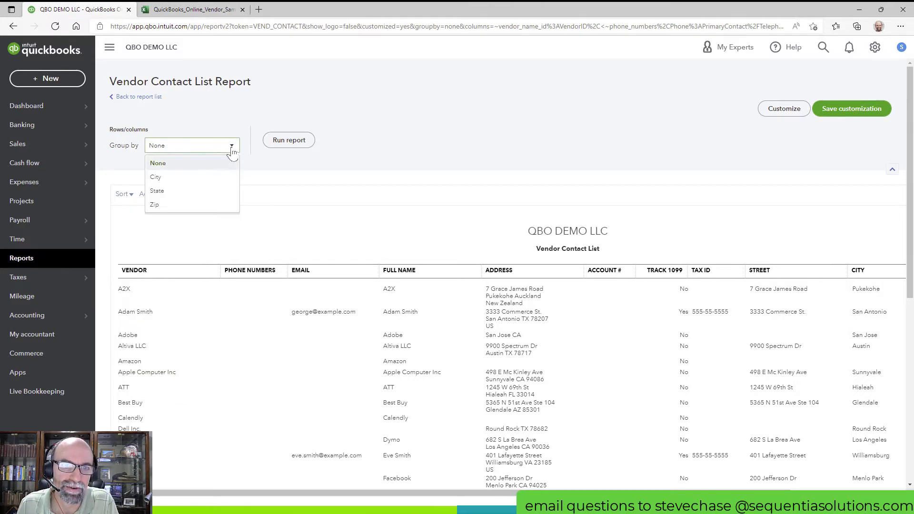
pyautogui.click(206, 191)
pyautogui.click(289, 141)
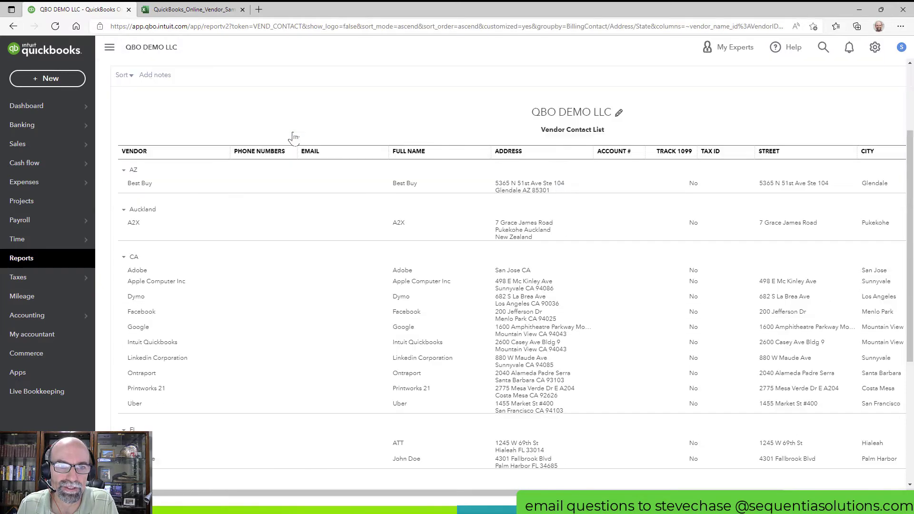
pyautogui.scroll(-7, 238, 351)
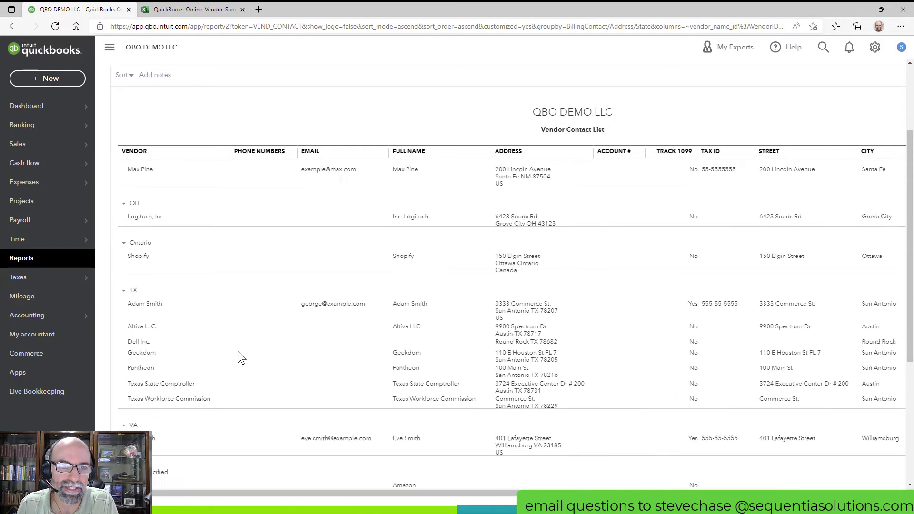
pyautogui.scroll(6, 239, 352)
pyautogui.scroll(4, 239, 352)
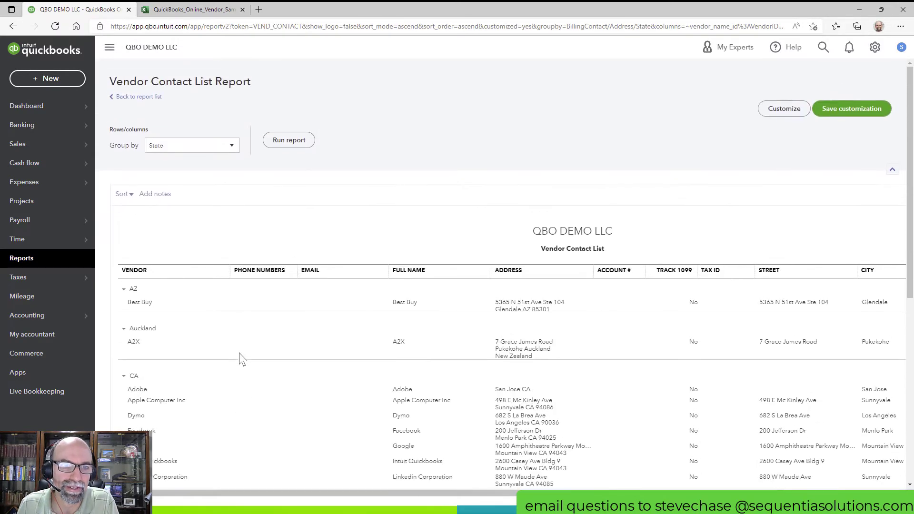
pyautogui.scroll(-6, 239, 352)
pyautogui.scroll(-3, 242, 352)
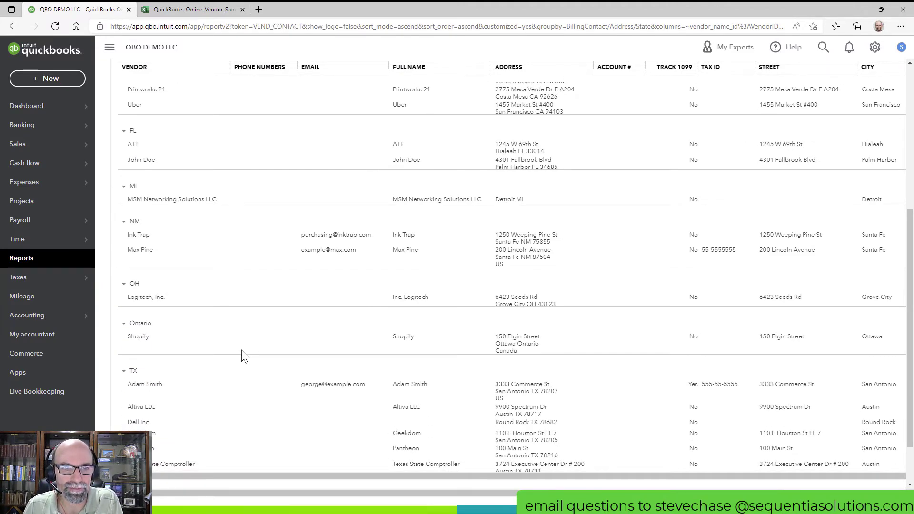
pyautogui.scroll(10, 241, 348)
pyautogui.click(197, 146)
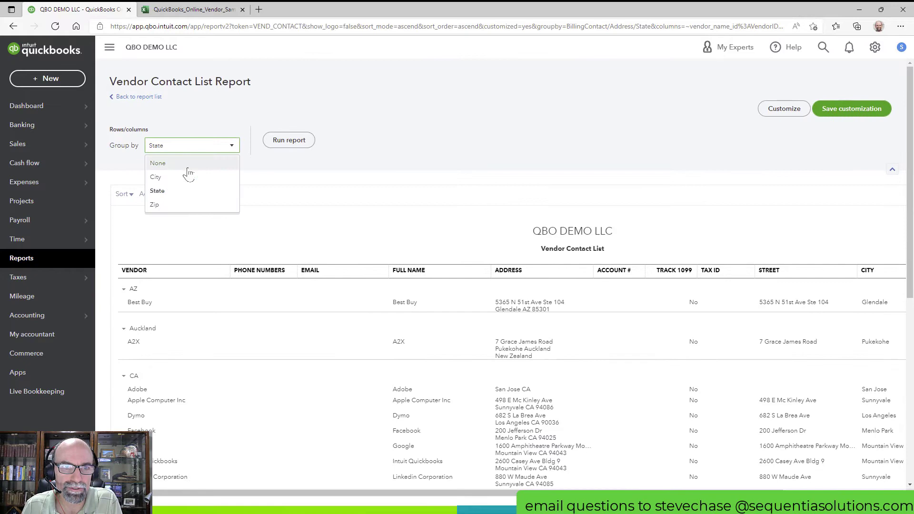
pyautogui.click(186, 164)
# Rerun the Vendor Contact List without grouping and scroll down to the Logitech vendors
pyautogui.click(282, 148)
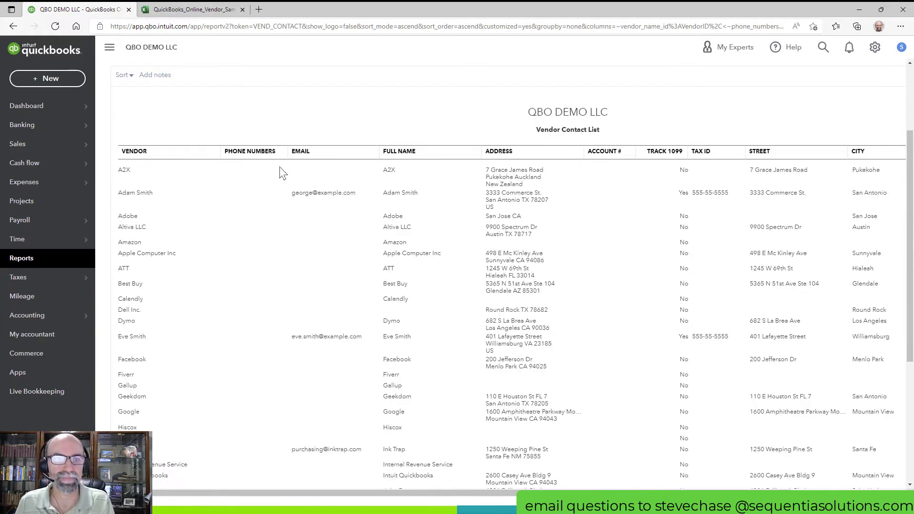
pyautogui.scroll(-3, 208, 333)
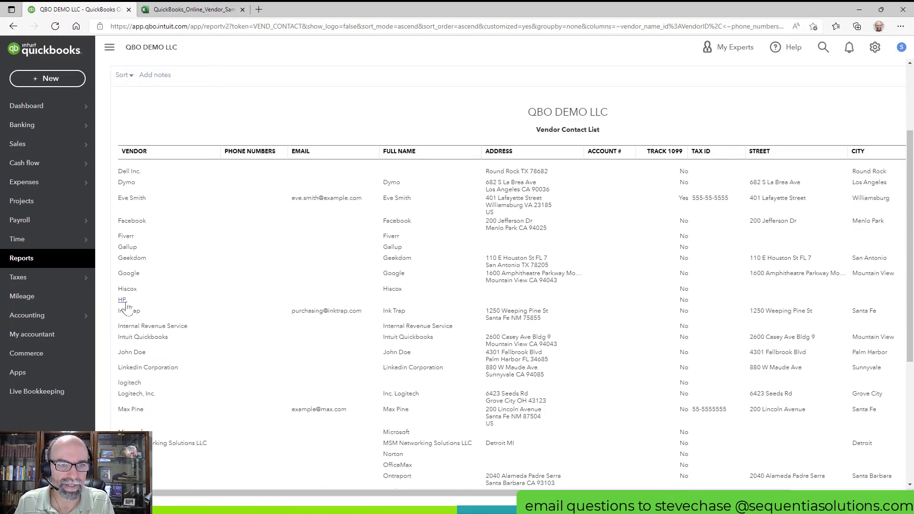
pyautogui.scroll(-1, 195, 335)
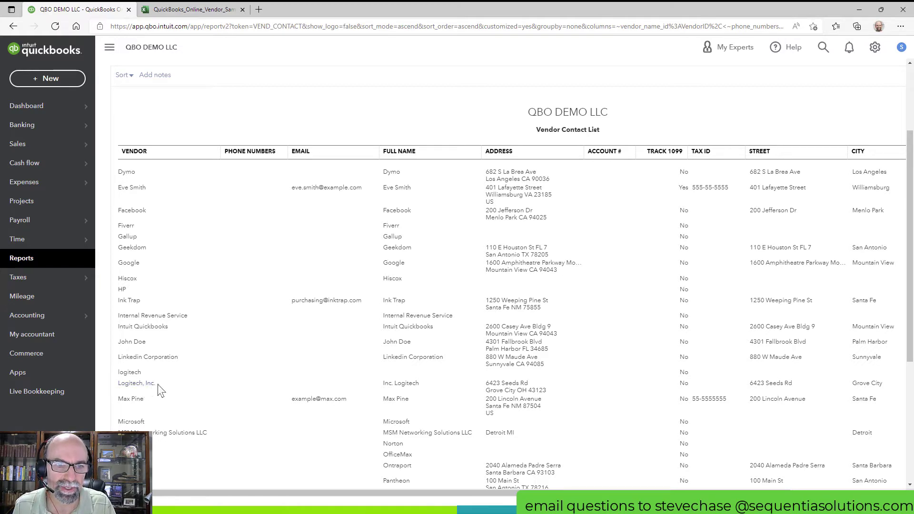
# Copy the vendor name 'Logitech, Inc.' from the Vendor column
pyautogui.moveTo(155, 384); pyautogui.dragTo(118, 387)
pyautogui.rightClick(126, 387)
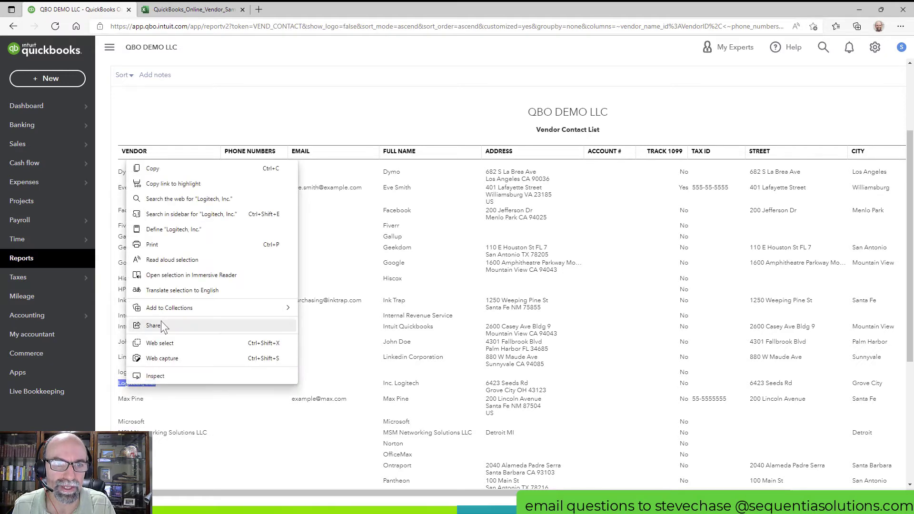
pyautogui.click(158, 171)
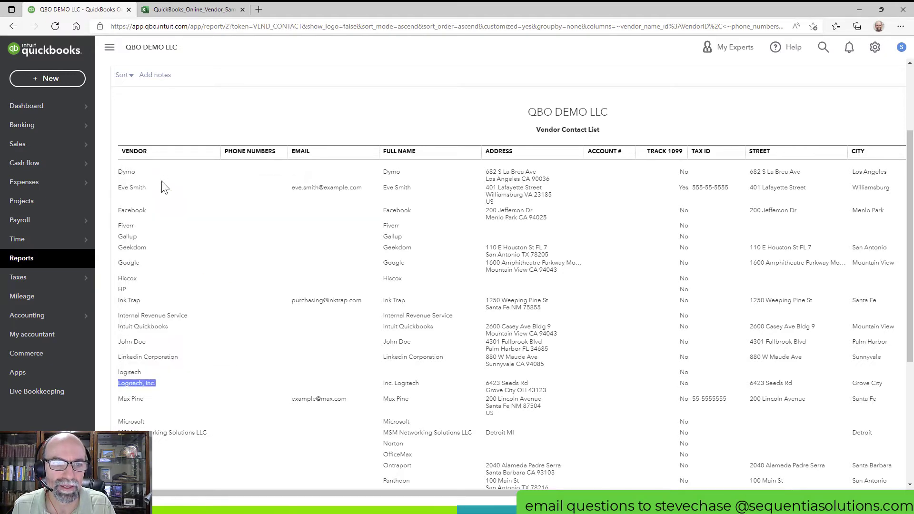
# Change the logitech vendor's display name to the pasted 'Logitech, Inc.' and save
pyautogui.click(129, 373)
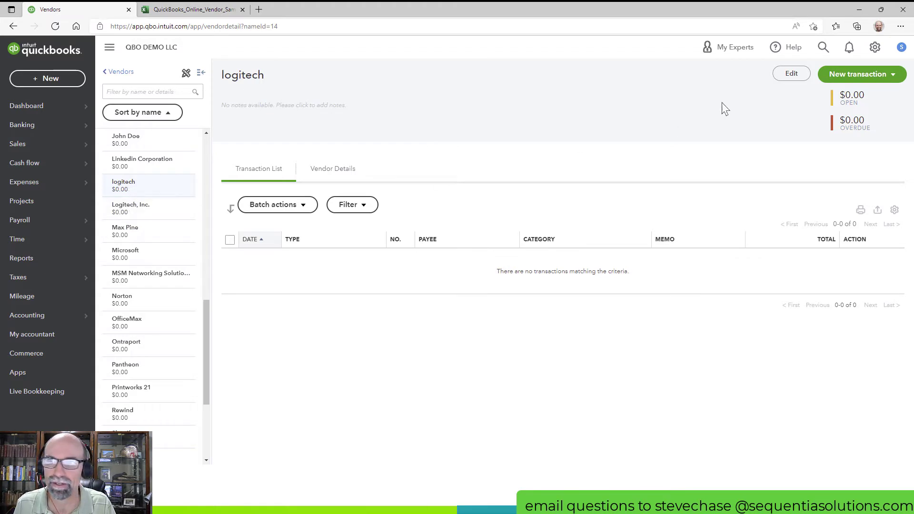
pyautogui.click(782, 79)
pyautogui.doubleClick(270, 228)
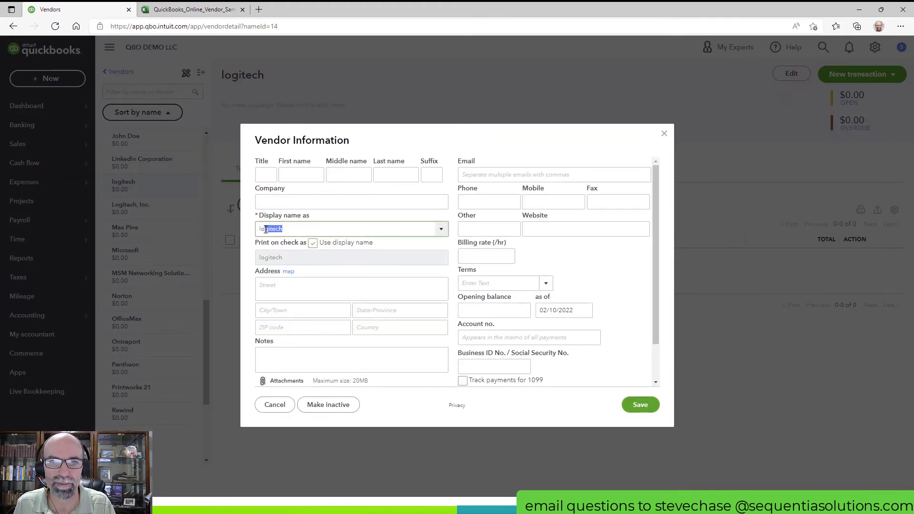
pyautogui.rightClick(268, 231)
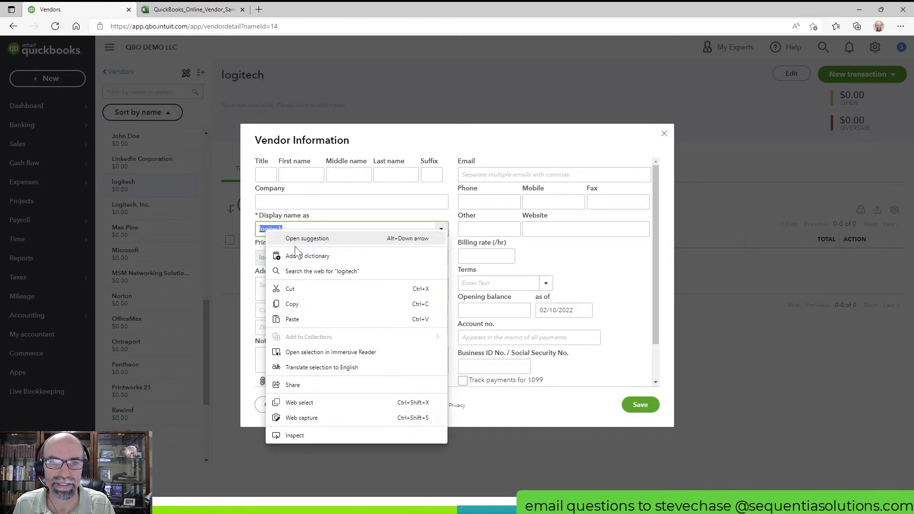
pyautogui.click(318, 321)
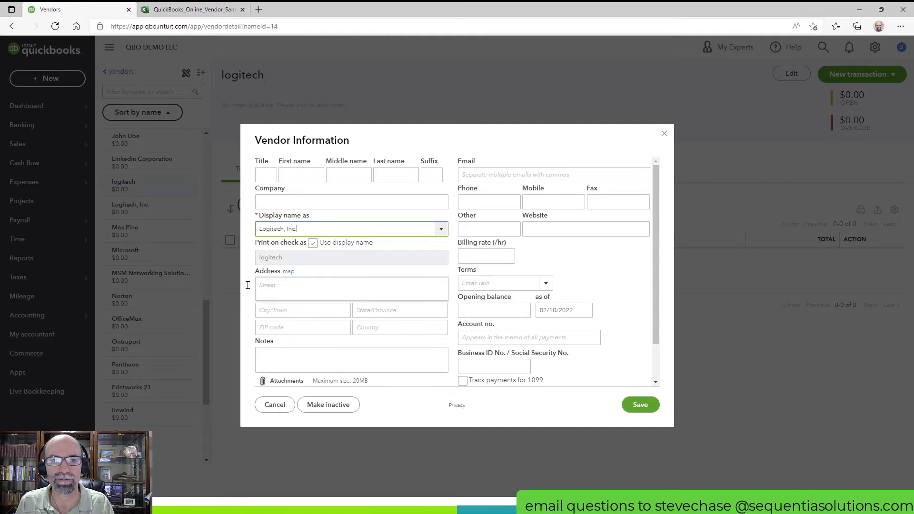
pyautogui.click(651, 414)
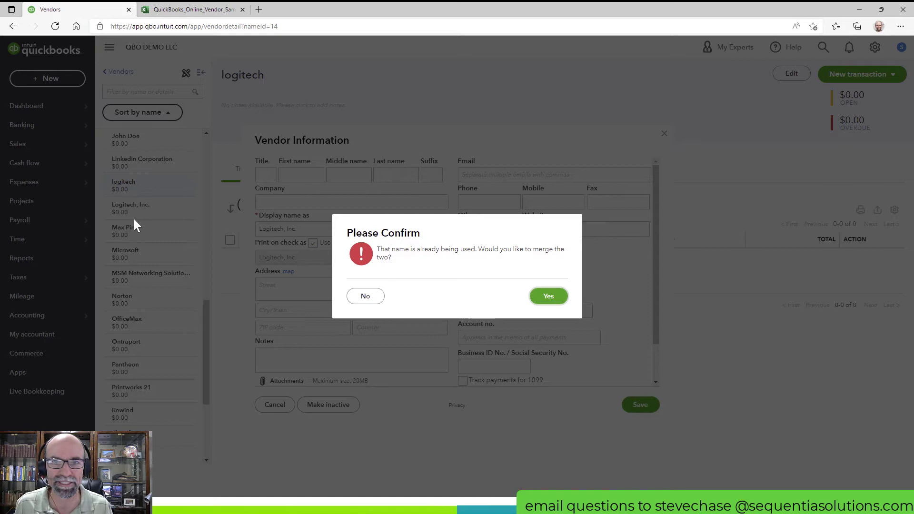
# Confirm the merge, open the Logitech, Inc. vendor record and reload the page
pyautogui.click(547, 297)
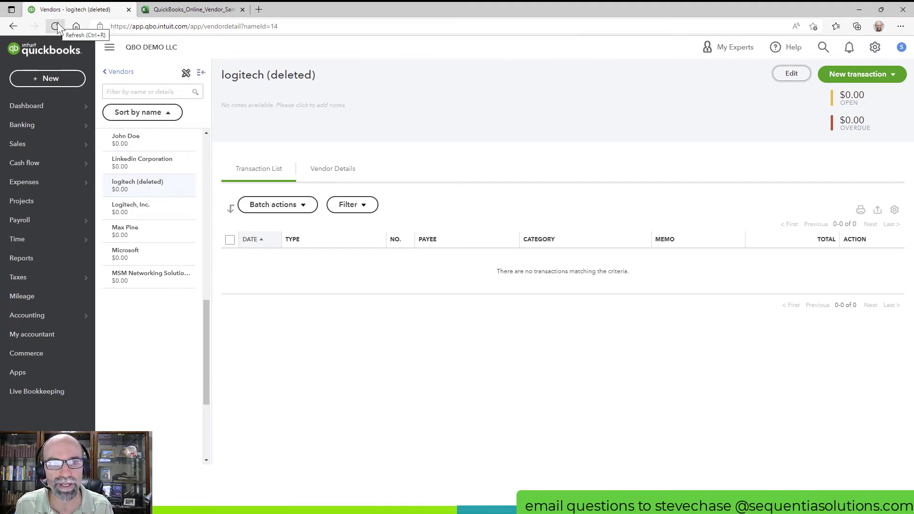
pyautogui.click(139, 207)
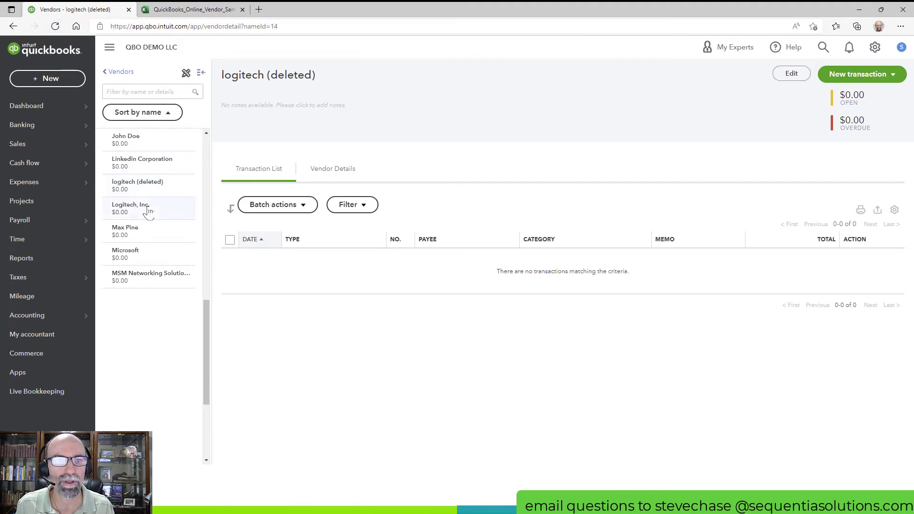
pyautogui.click(55, 26)
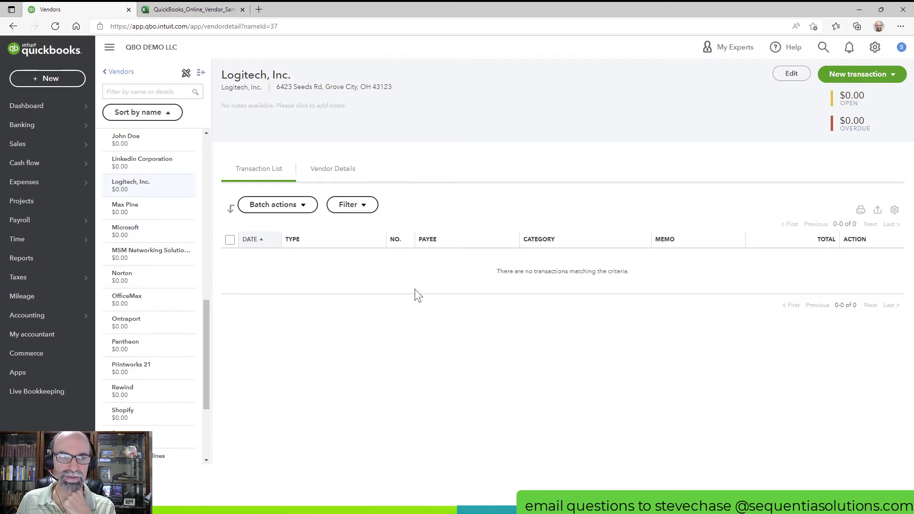
# Open Expenses by Vendor Summary from the Expenses and vendors reports
pyautogui.click(61, 260)
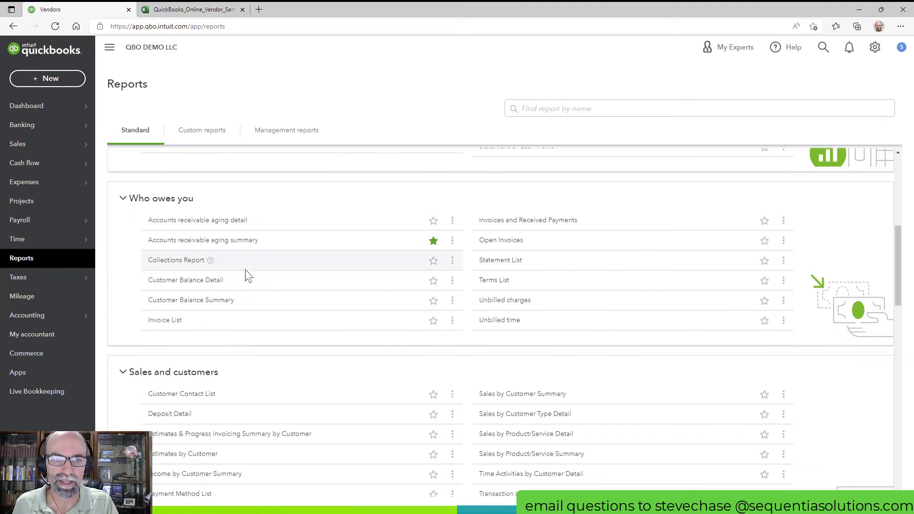
pyautogui.scroll(-9, 245, 270)
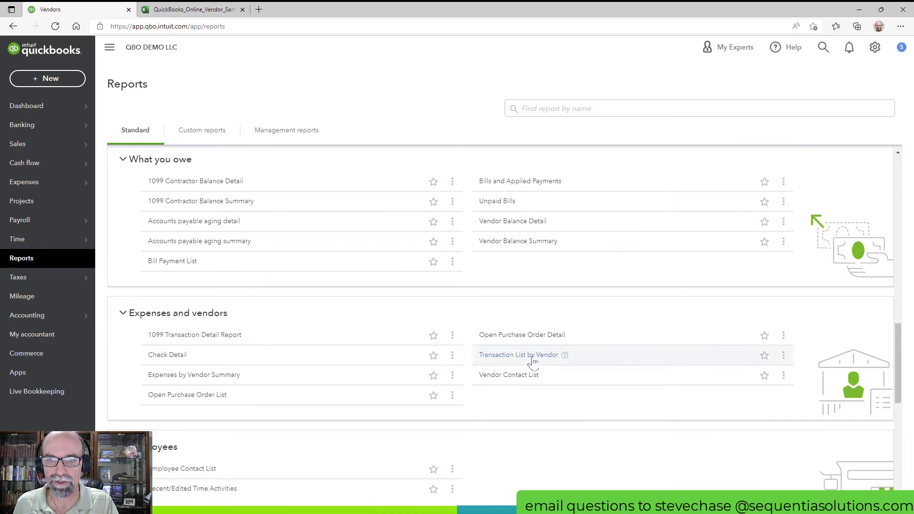
pyautogui.click(202, 376)
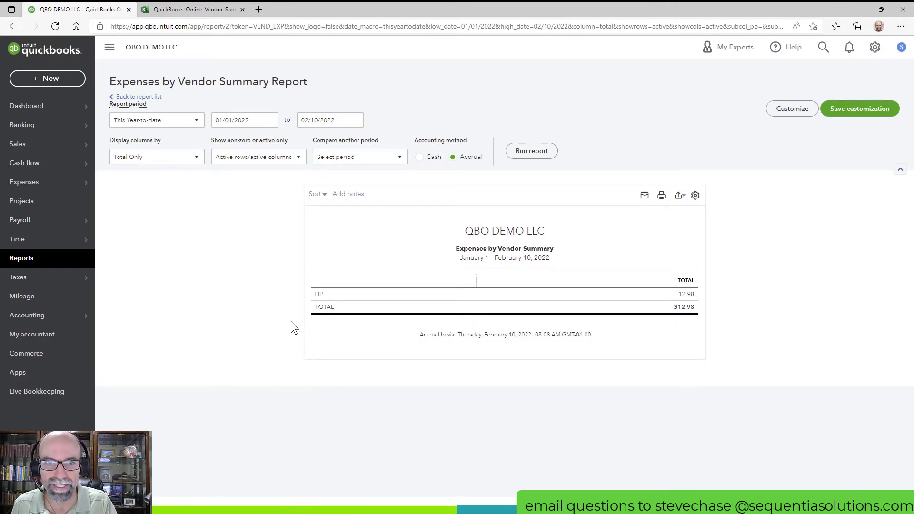
# Rerun the Expenses by Vendor Summary for All Dates and open Reports in a new tab
pyautogui.click(196, 122)
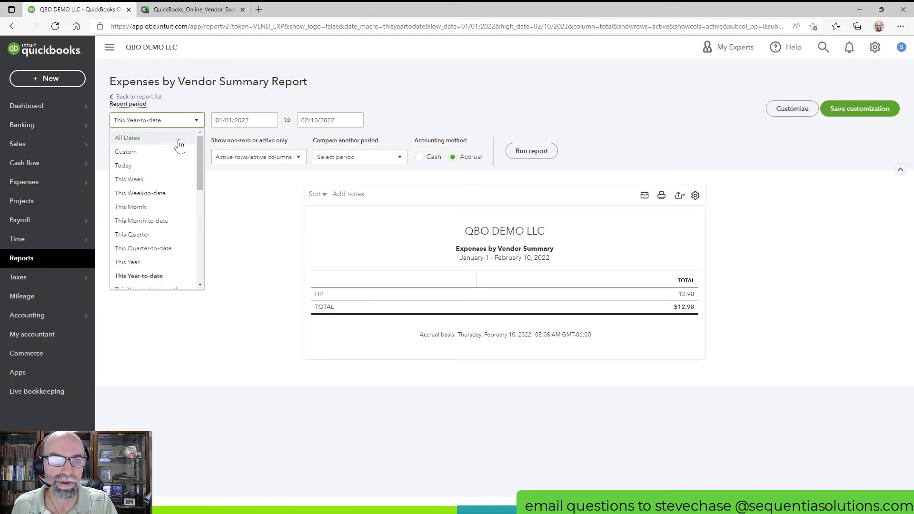
pyautogui.click(179, 139)
pyautogui.click(529, 151)
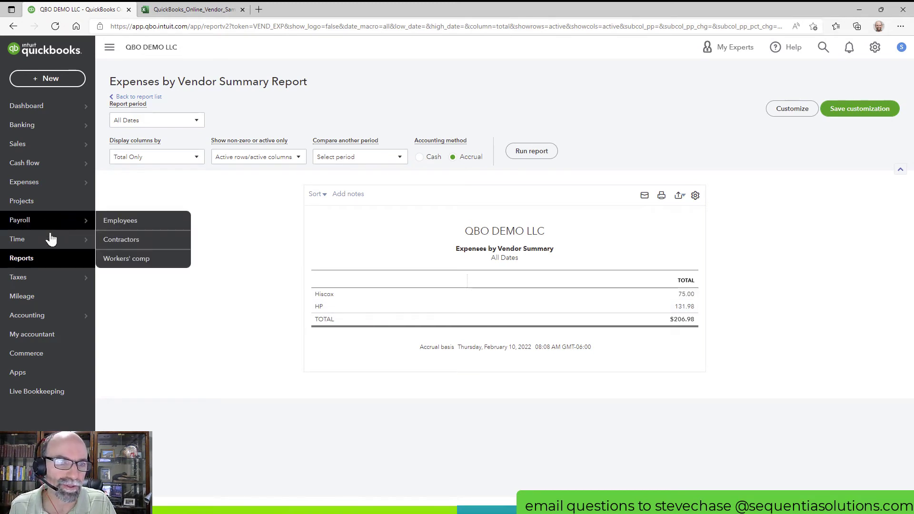
pyautogui.rightClick(39, 264)
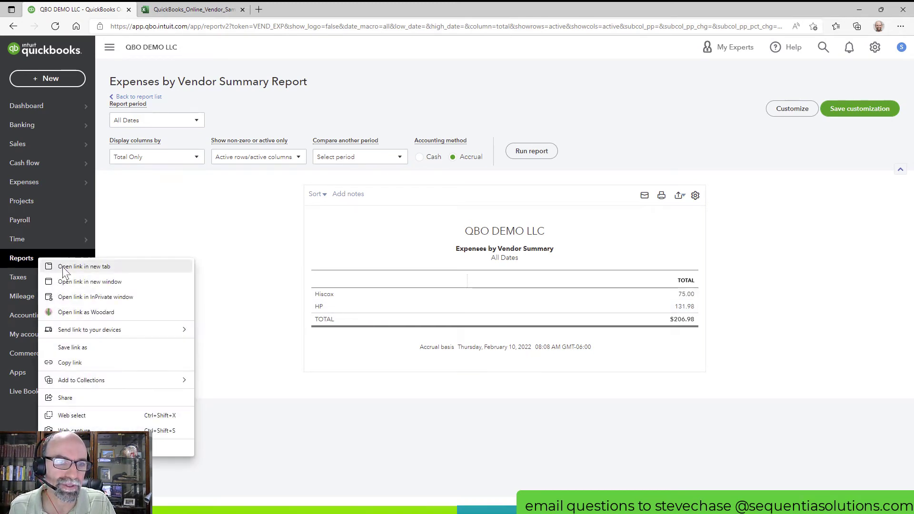
pyautogui.click(67, 270)
# In bank transactions, sort by description and select the A2X ECOM ACCOUNTING rows through 01/09/2022
pyautogui.click(184, 9)
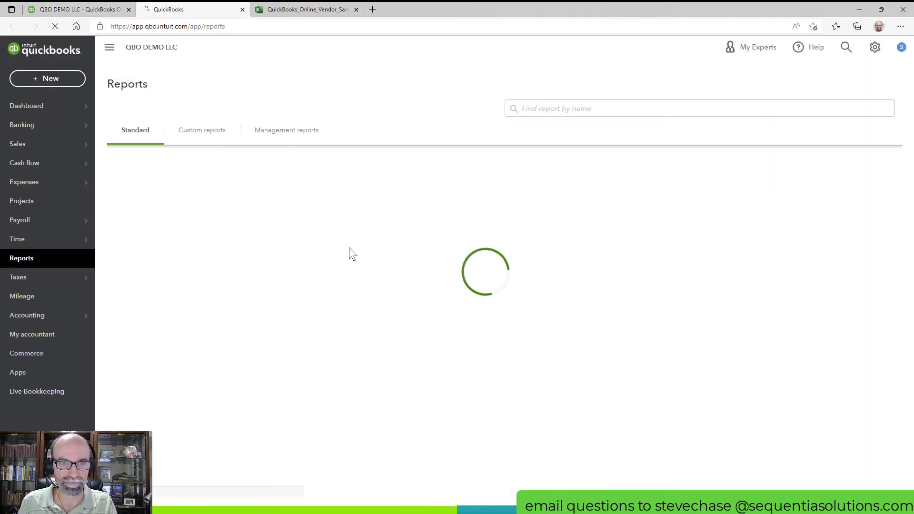
pyautogui.click(28, 183)
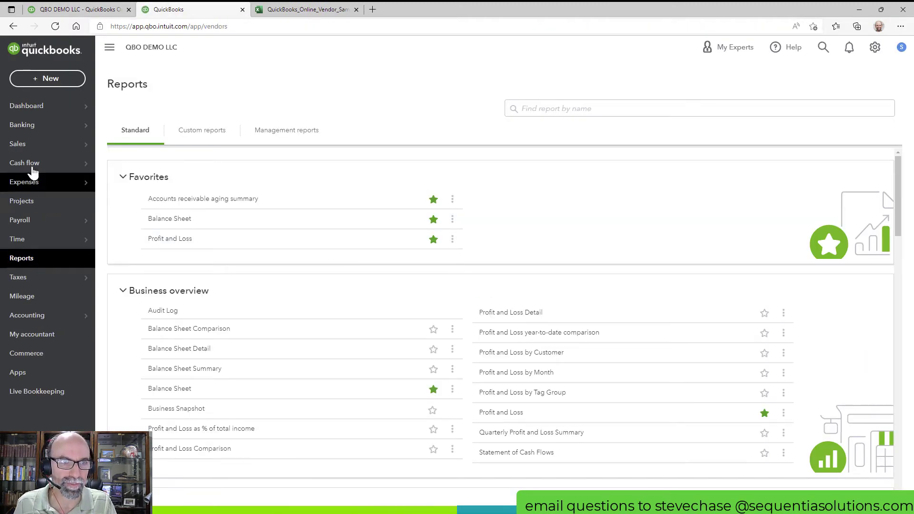
pyautogui.click(26, 125)
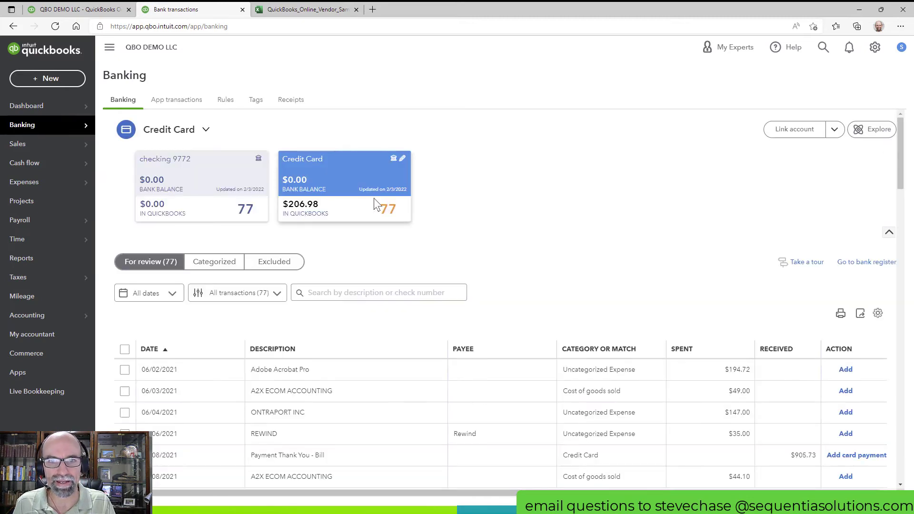
pyautogui.click(389, 350)
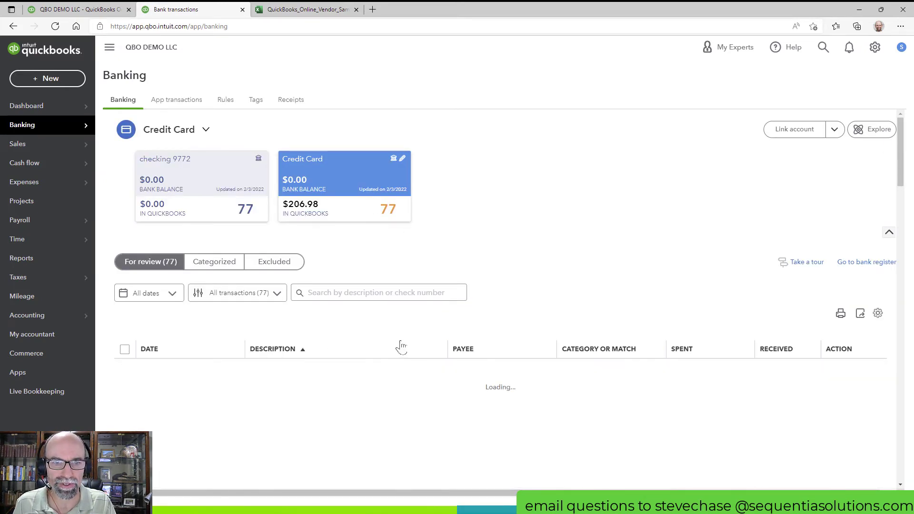
pyautogui.scroll(-5, 395, 348)
pyautogui.scroll(-3, 402, 346)
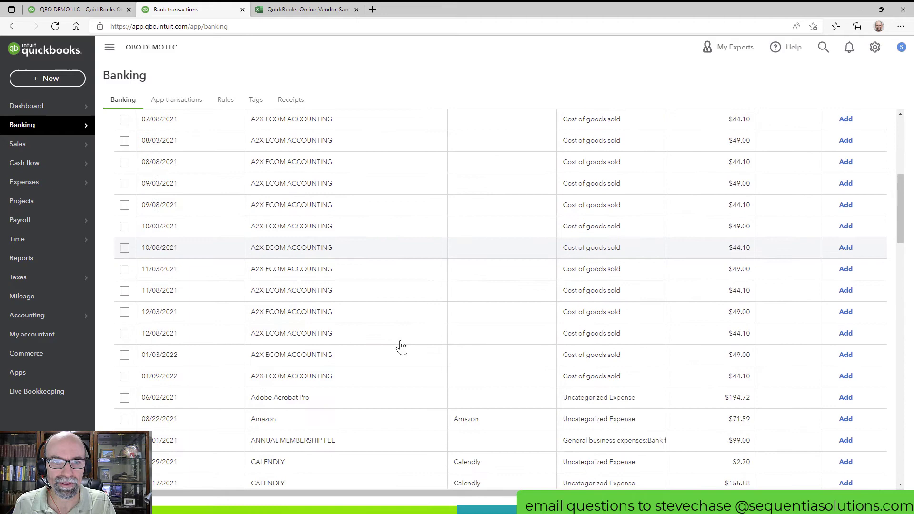
pyautogui.scroll(5, 401, 346)
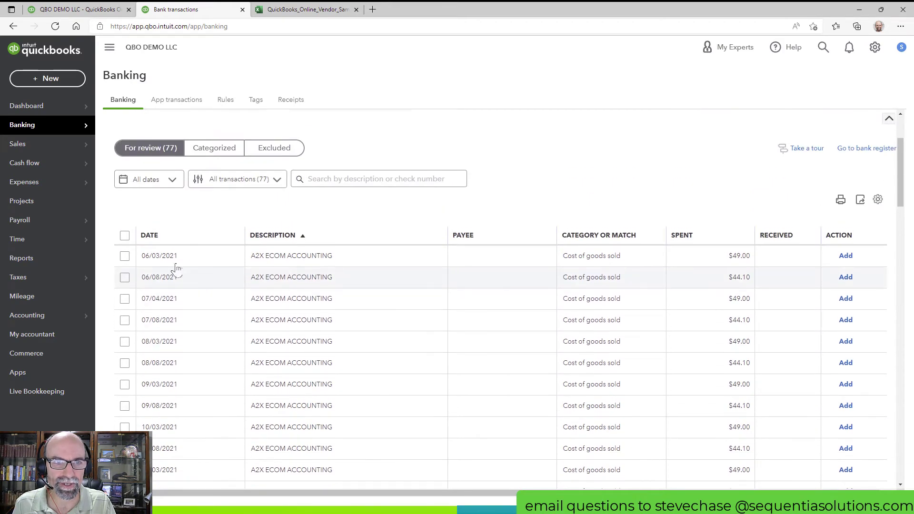
pyautogui.click(124, 254)
pyautogui.scroll(-3, 197, 308)
pyautogui.scroll(-3, 196, 308)
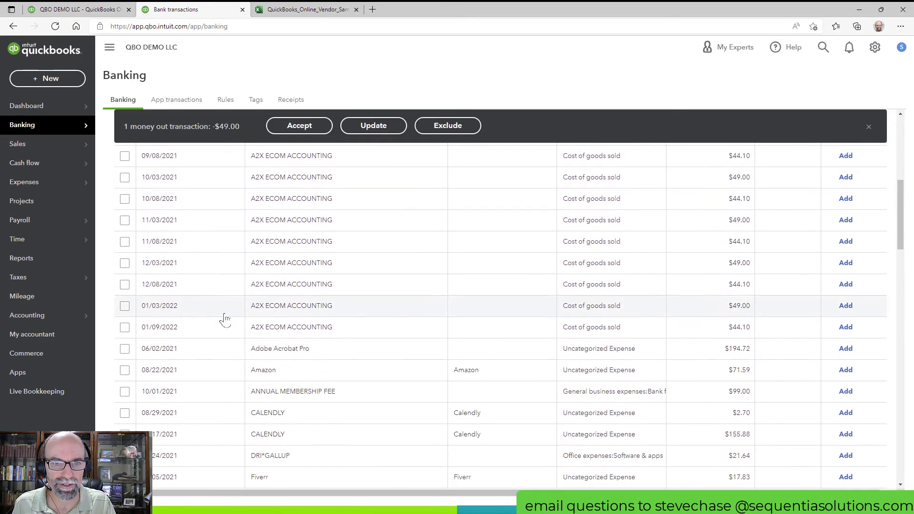
pyautogui.keyDown('shift'); pyautogui.click(124, 327); pyautogui.keyUp('shift')
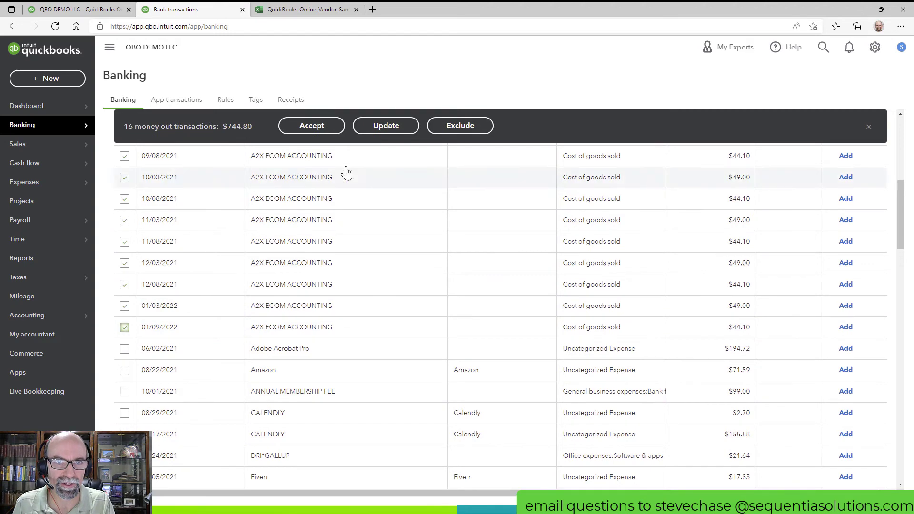
# Batch-update the 16 as Expense, payee A2X, category Office expenses:Software & apps, and accept without a rule
pyautogui.click(386, 126)
pyautogui.click(364, 226)
pyautogui.click(369, 247)
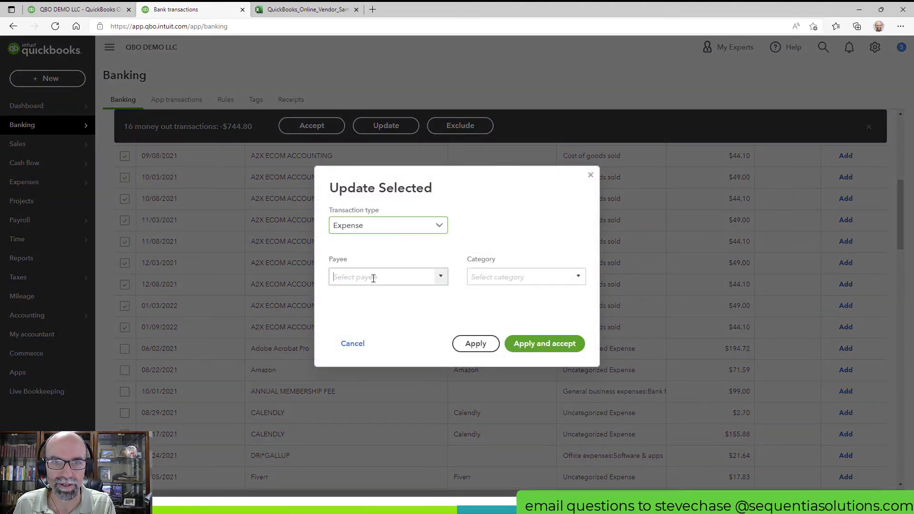
pyautogui.click(373, 278)
pyautogui.write('A2X')
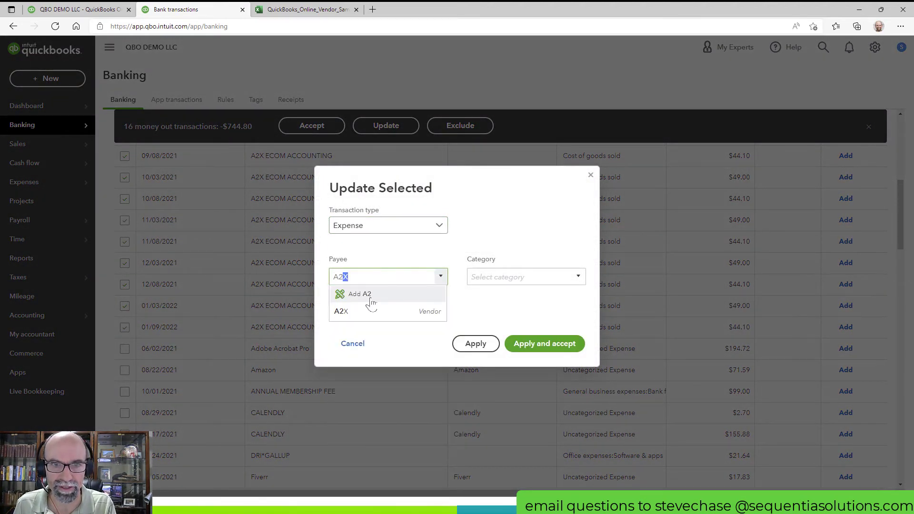
pyautogui.click(371, 310)
pyautogui.click(500, 280)
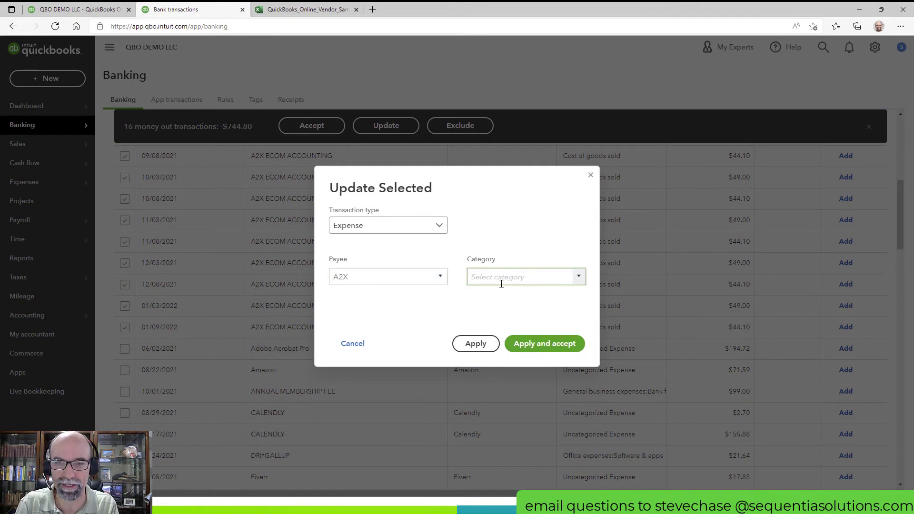
pyautogui.write('soft')
pyautogui.click(513, 317)
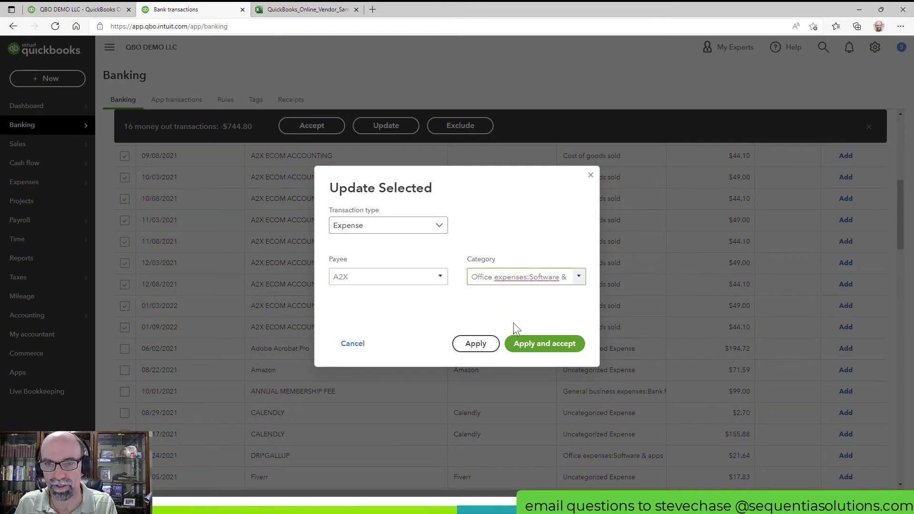
pyautogui.click(527, 345)
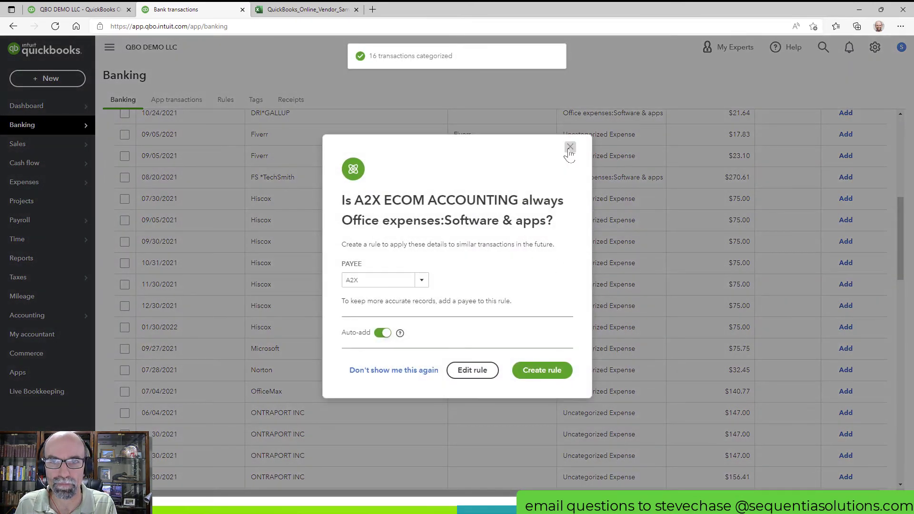
pyautogui.click(570, 147)
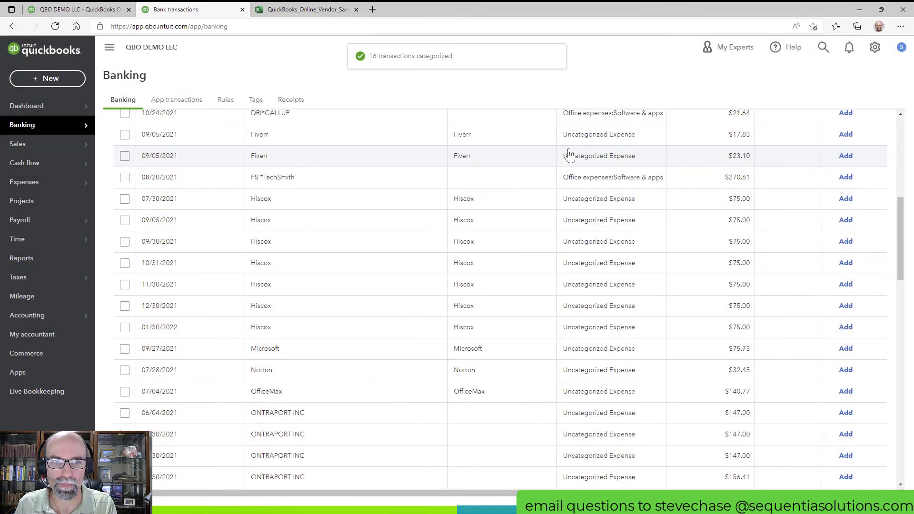
# Categorize the 09/30/2021 Hiscox transaction as Insurance:Liability insurance and add it
pyautogui.click(295, 248)
pyautogui.click(288, 320)
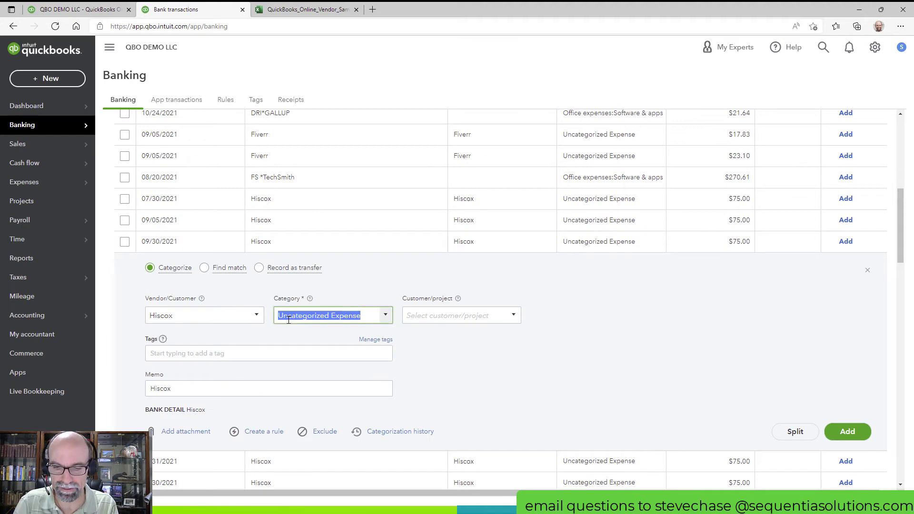
pyautogui.write('insu')
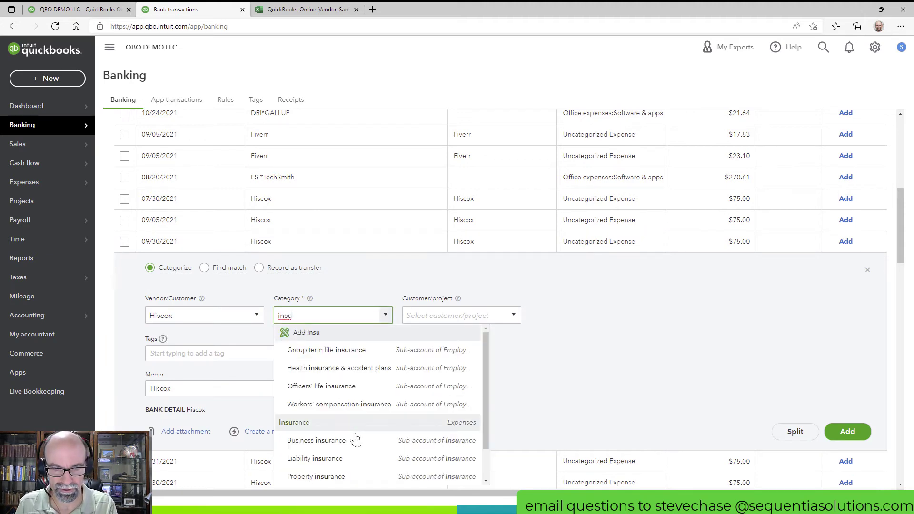
pyautogui.click(314, 458)
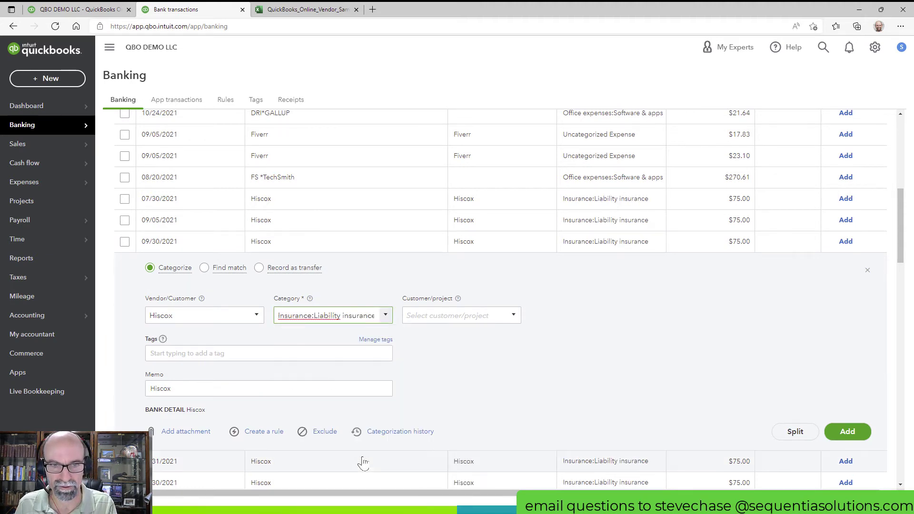
pyautogui.click(856, 432)
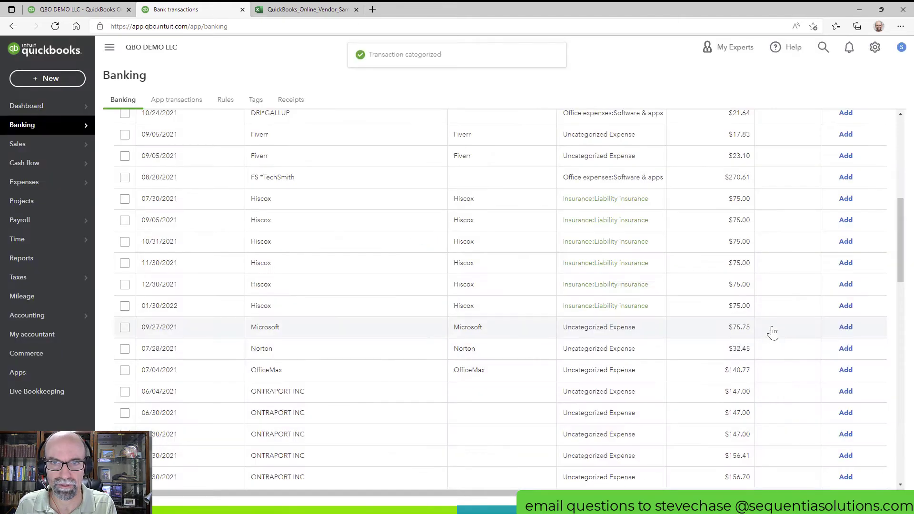
# Select the remaining Hiscox transactions, accept them without a rule, and return to the report tab
pyautogui.click(125, 199)
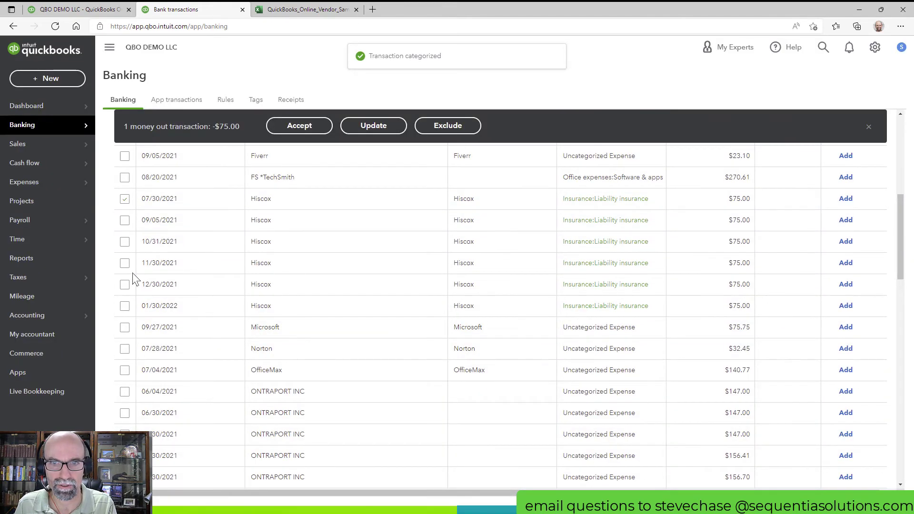
pyautogui.keyDown('shift'); pyautogui.click(127, 307); pyautogui.keyUp('shift')
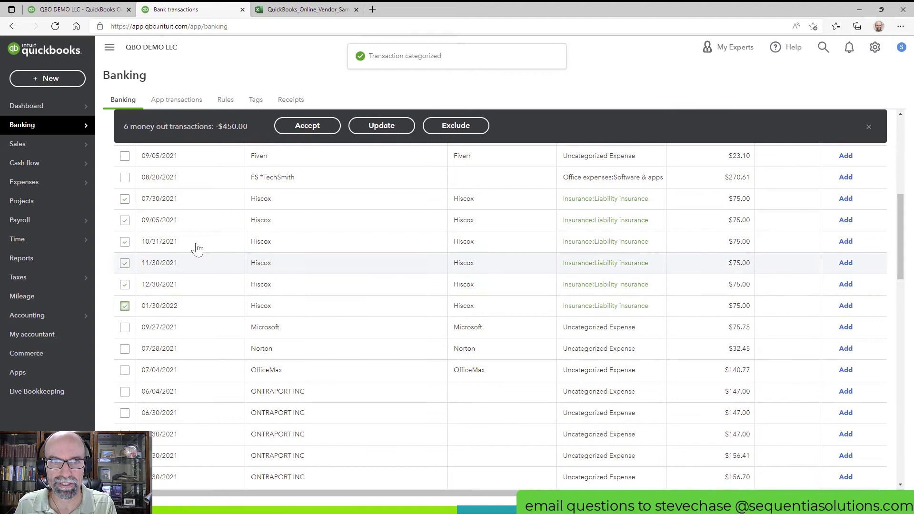
pyautogui.click(307, 126)
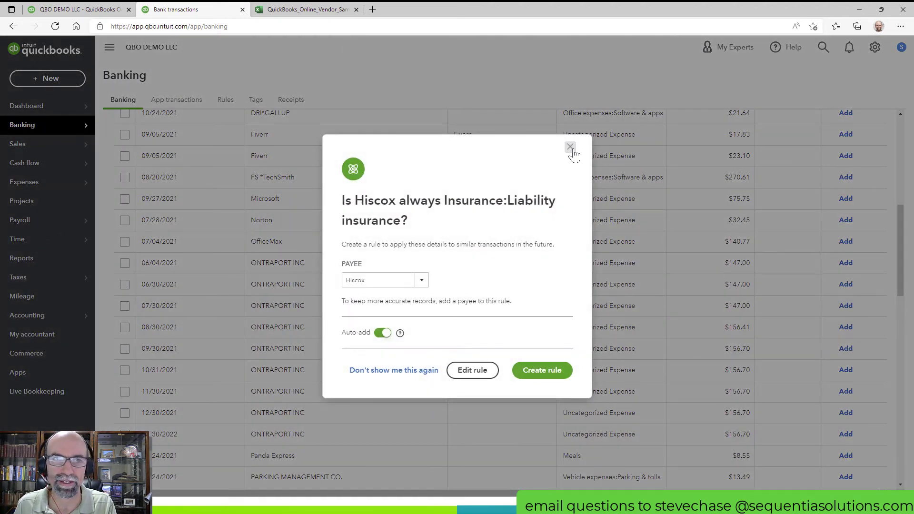
pyautogui.click(570, 147)
pyautogui.click(84, 9)
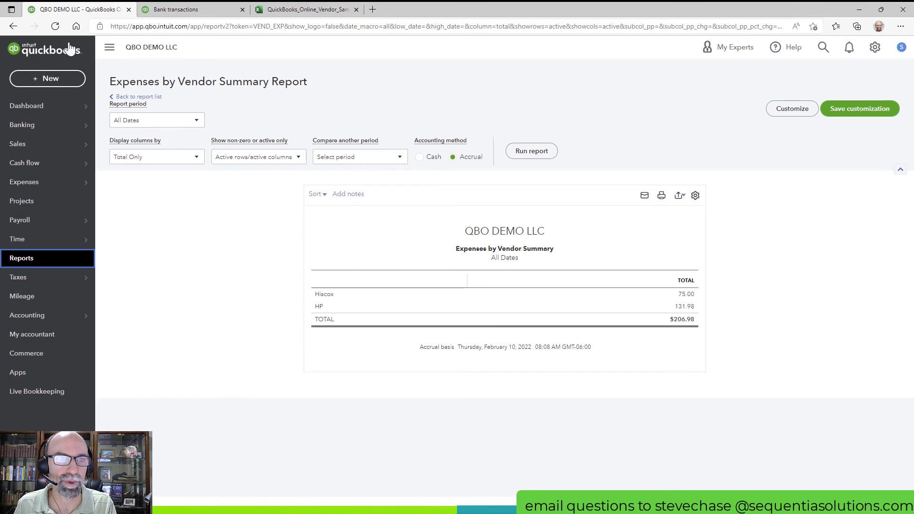
# Reload the Expenses by Vendor Summary and rerun it with columns displayed by Months
pyautogui.click(59, 31)
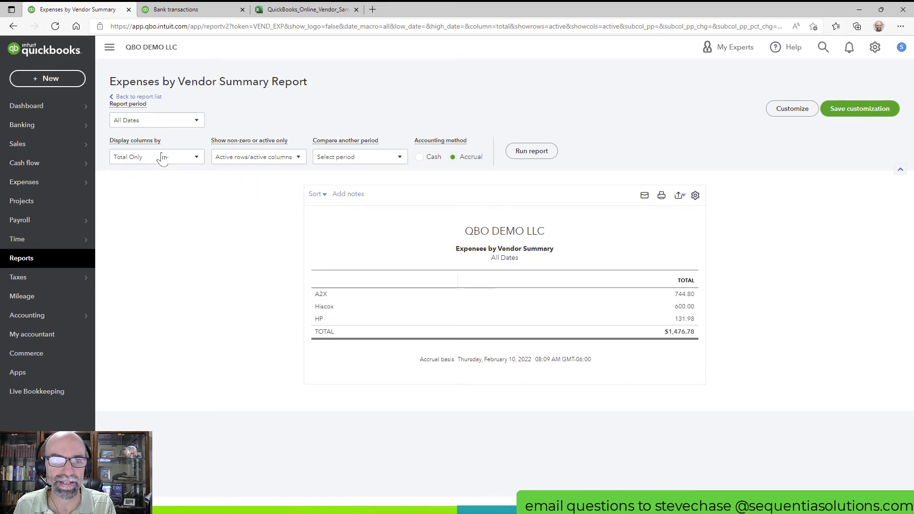
pyautogui.click(190, 158)
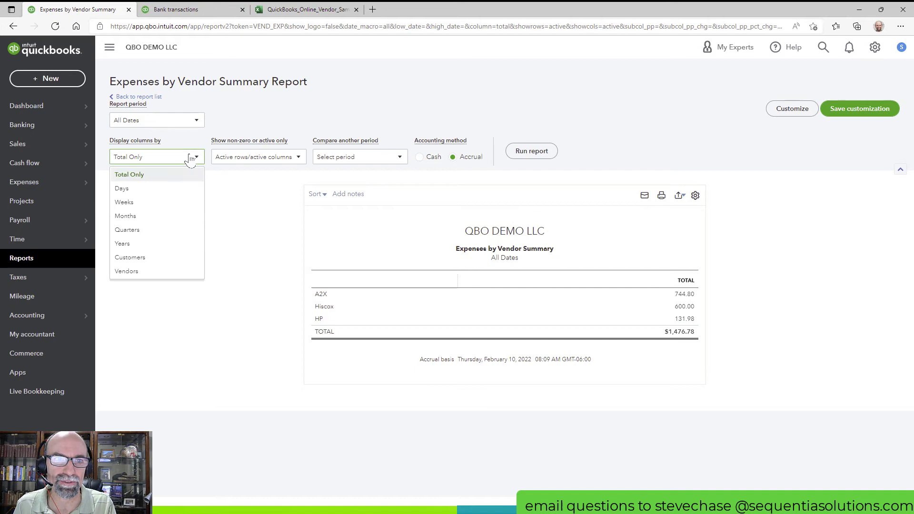
pyautogui.click(143, 216)
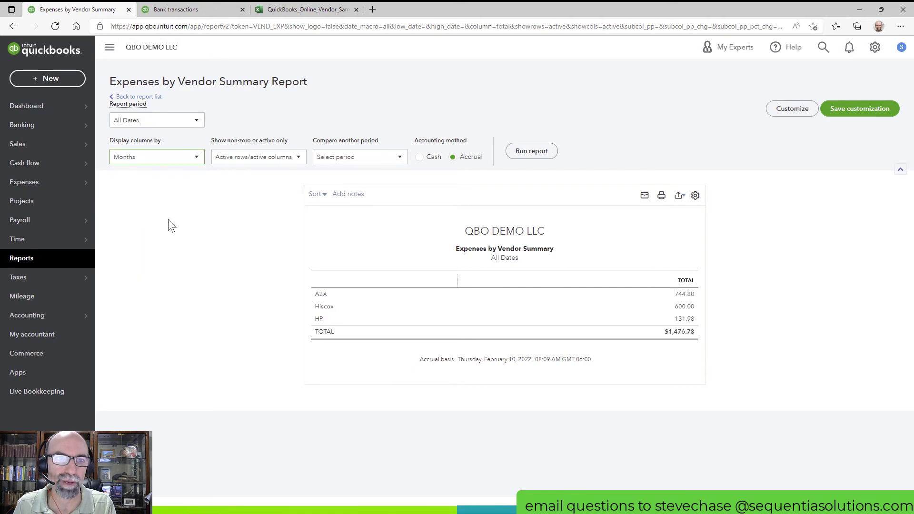
pyautogui.click(517, 155)
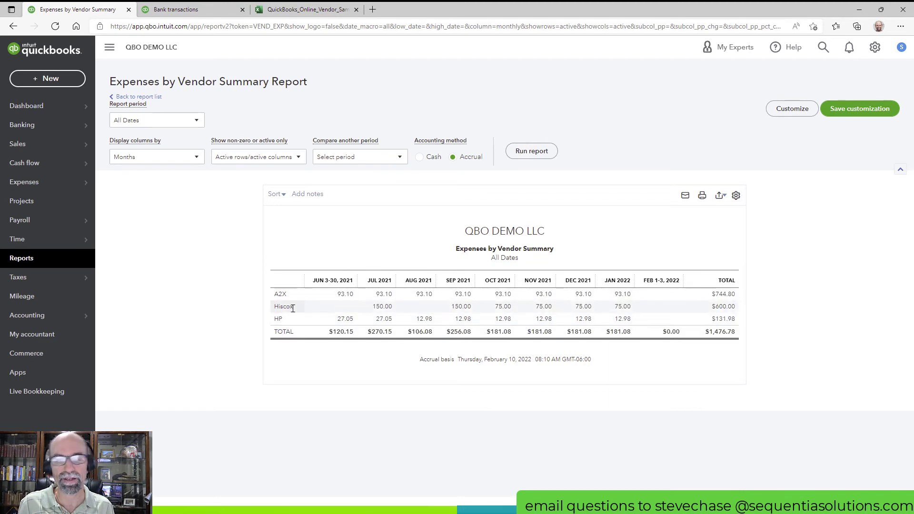
# Start a new expense paid from the checking account
pyautogui.click(48, 79)
pyautogui.click(146, 135)
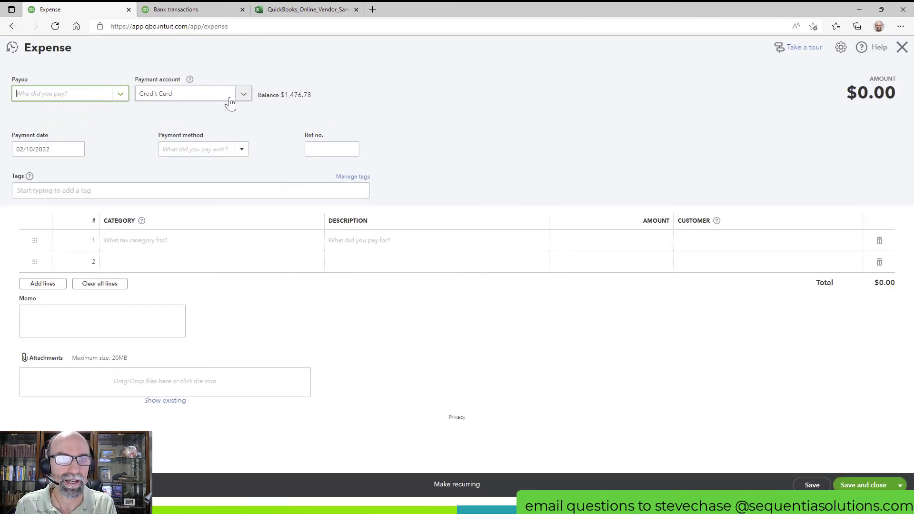
pyautogui.click(242, 93)
pyautogui.click(214, 153)
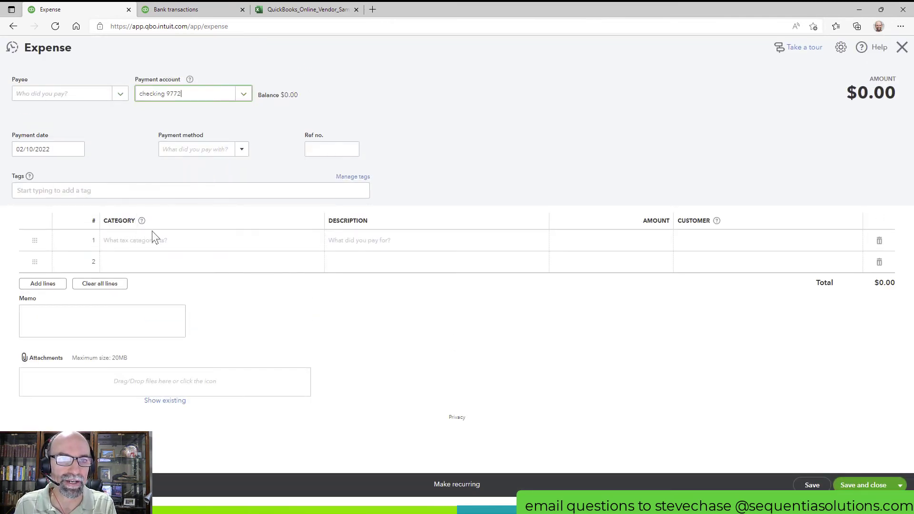
# Set the first expense line to category Rent with an amount of 800
pyautogui.click(157, 241)
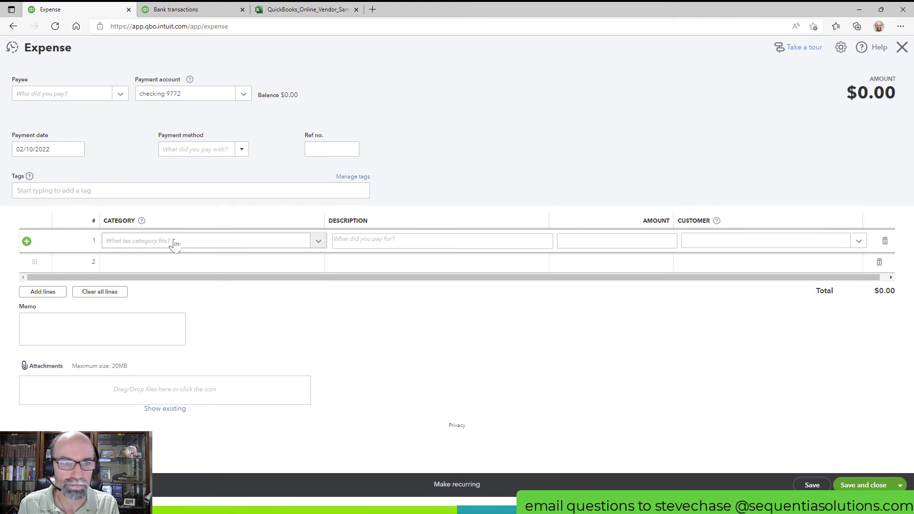
pyautogui.click(179, 240)
pyautogui.write('re')
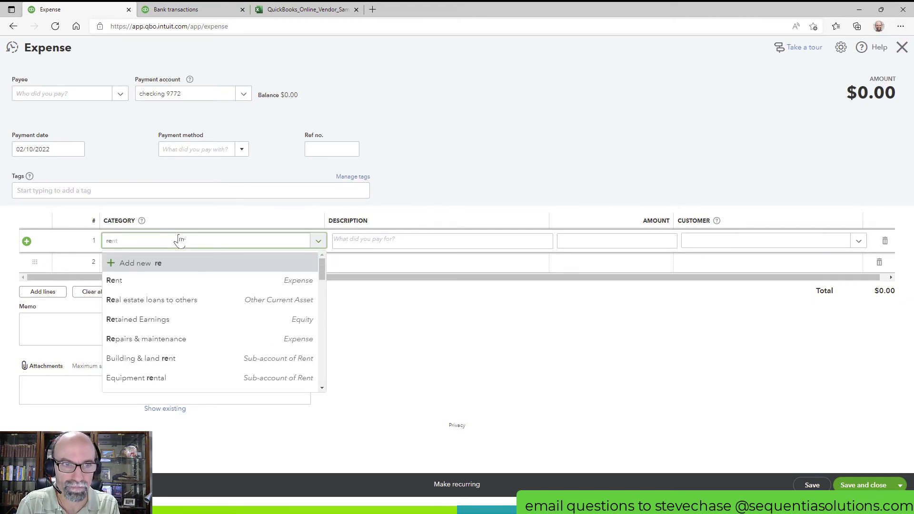
pyautogui.write('nt')
pyautogui.press('Tab')
pyautogui.press('Tab')
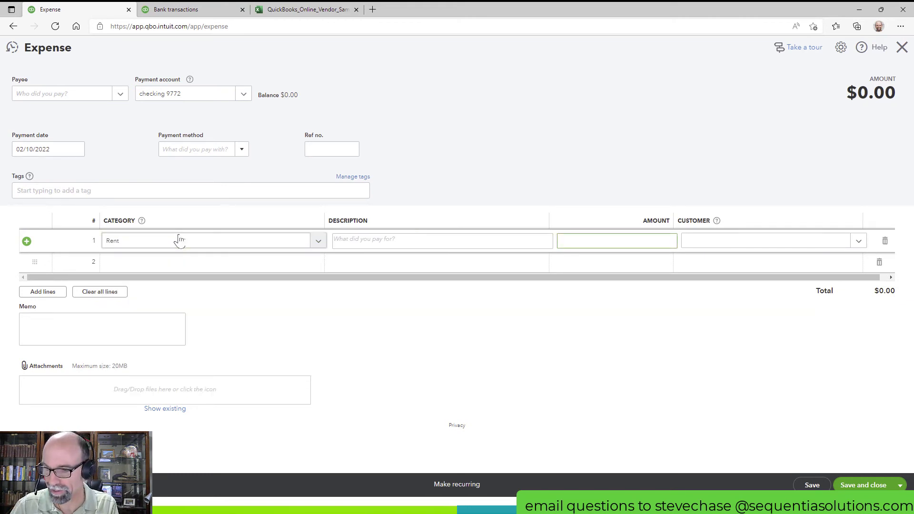
pyautogui.write('800')
pyautogui.press('Tab')
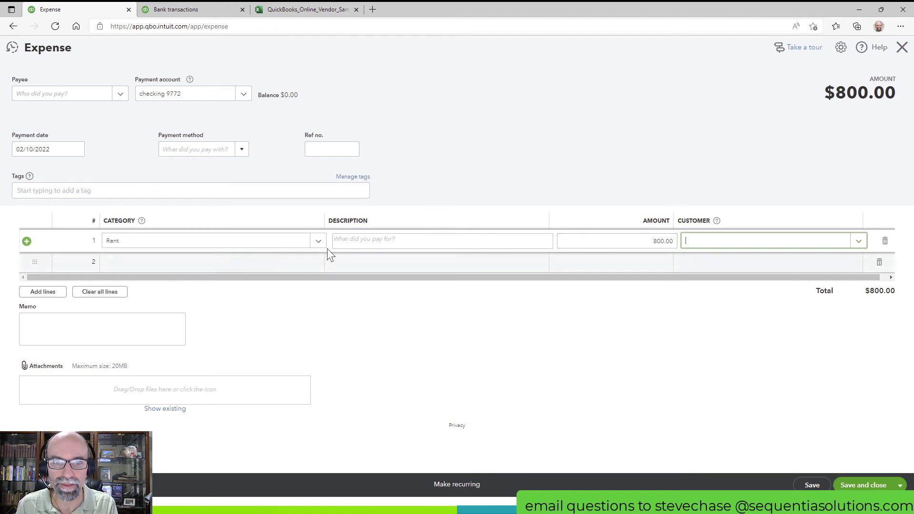
pyautogui.click(341, 242)
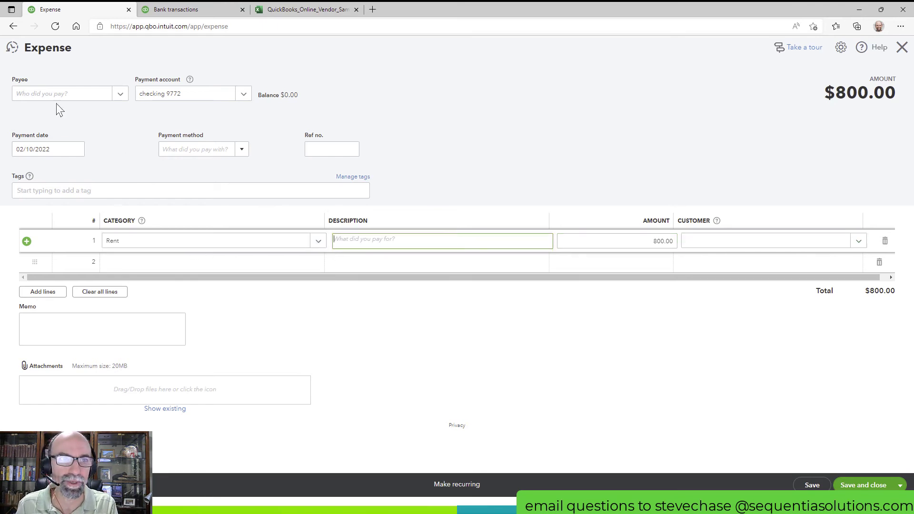
pyautogui.click(851, 486)
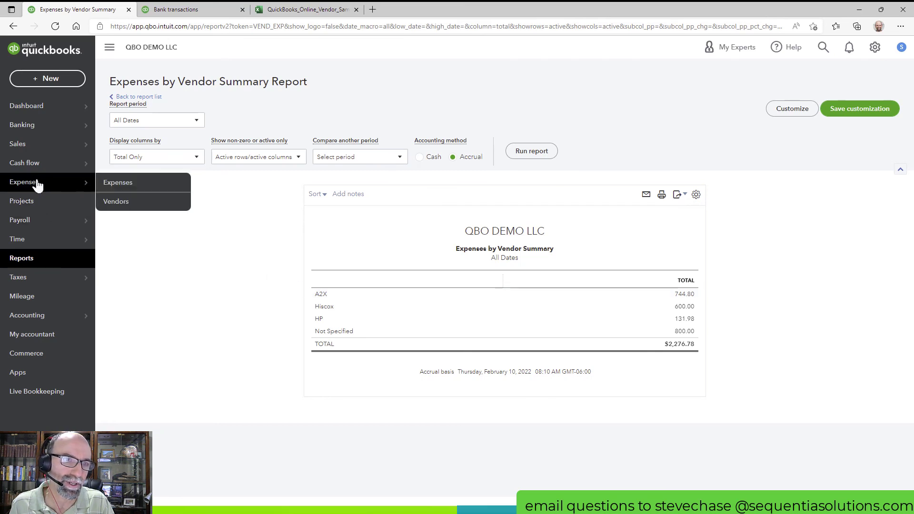
# Open vendor A2X and tick its five transactions from 06/08/2021 to 09/03/2021
pyautogui.moveTo(42, 183)
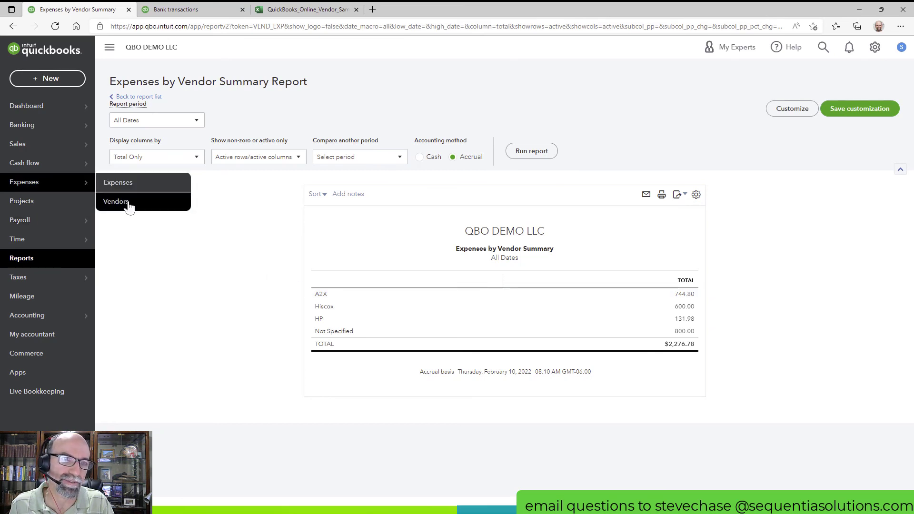
pyautogui.click(128, 201)
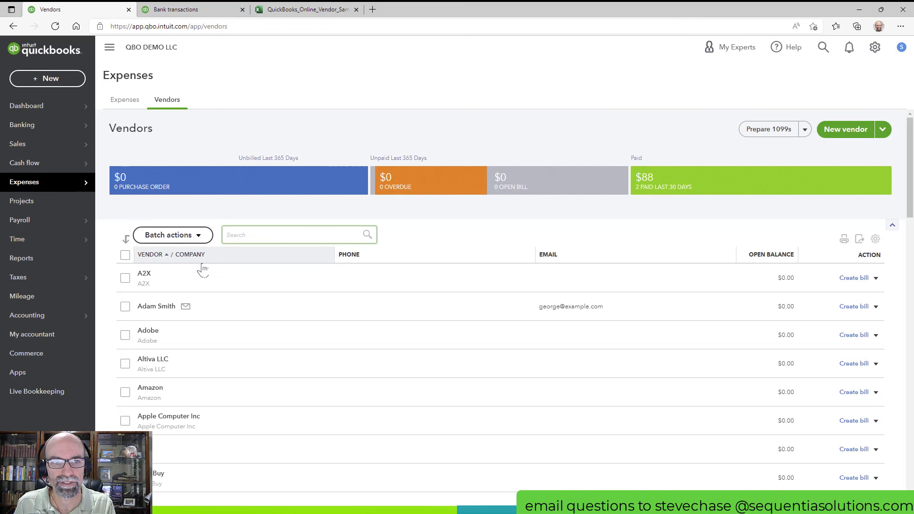
pyautogui.click(143, 280)
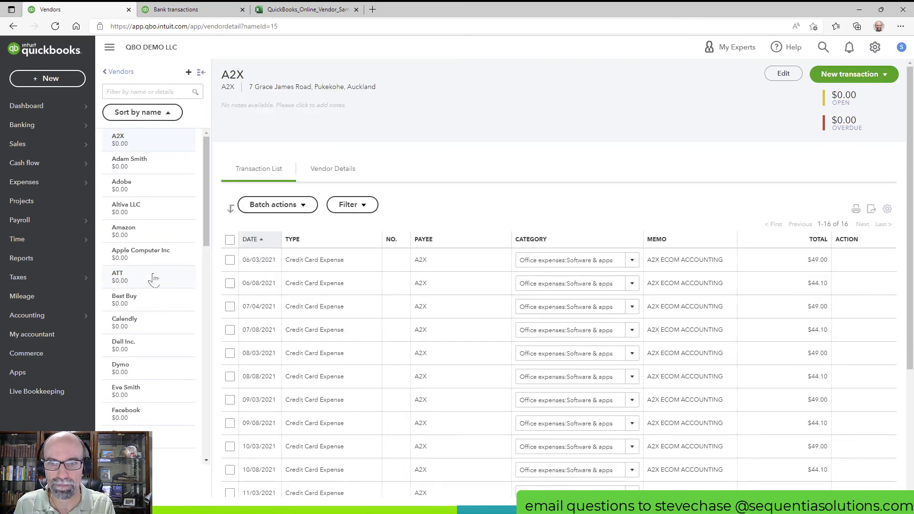
pyautogui.click(230, 283)
pyautogui.click(230, 329)
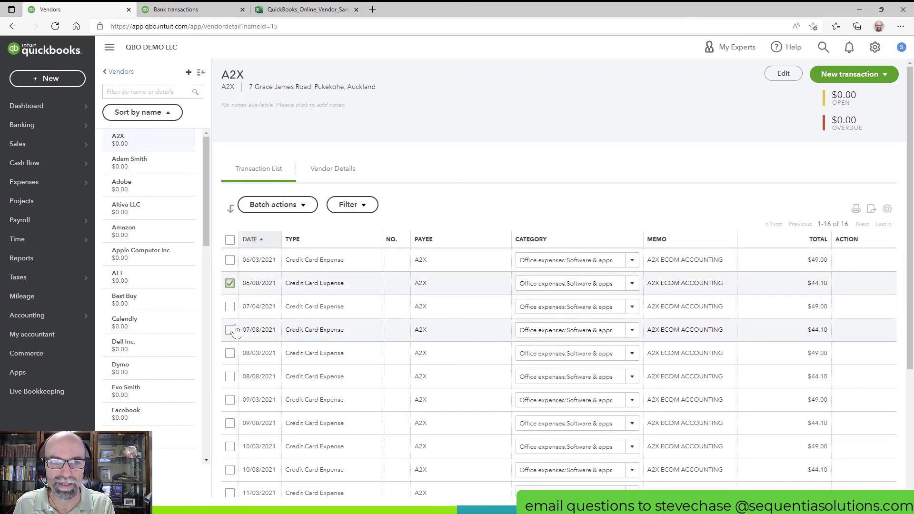
pyautogui.click(229, 353)
pyautogui.click(230, 376)
pyautogui.click(230, 400)
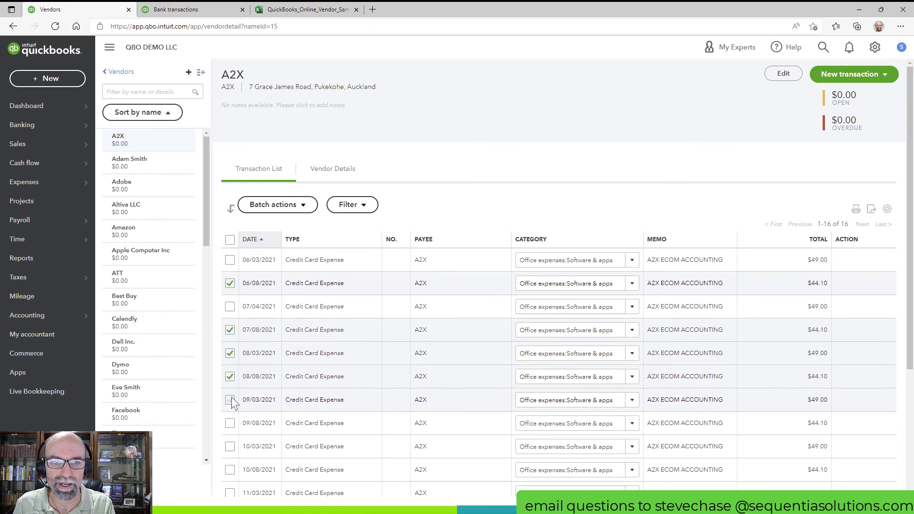
# Open Batch actions > Categorize selected, view the category list, then cancel without changes
pyautogui.click(280, 205)
pyautogui.click(280, 238)
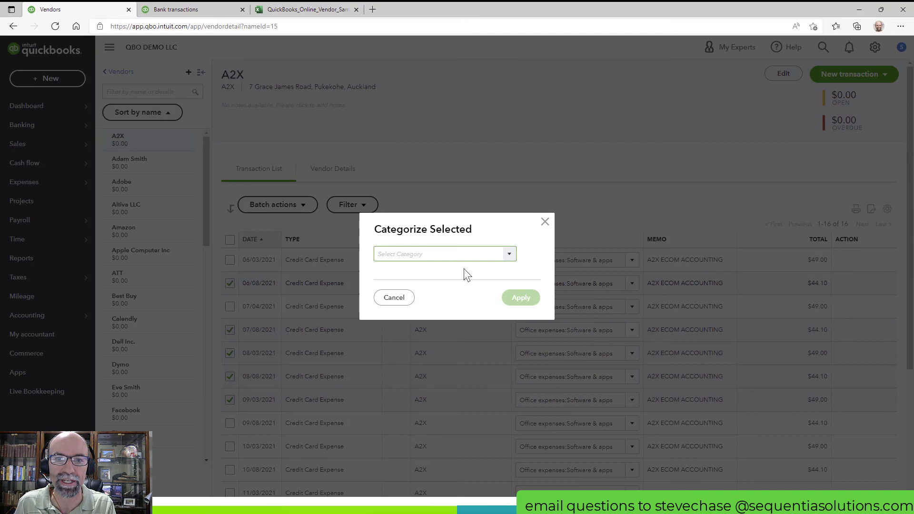
pyautogui.click(510, 254)
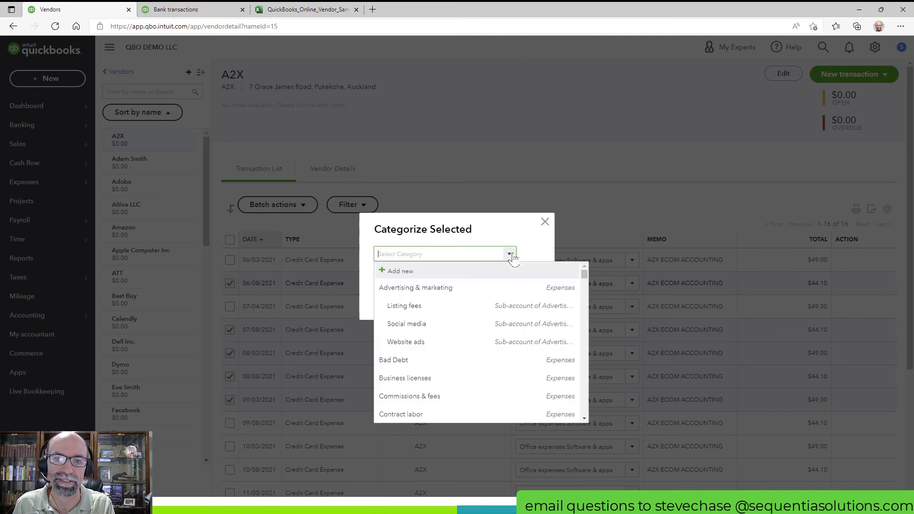
pyautogui.click(545, 221)
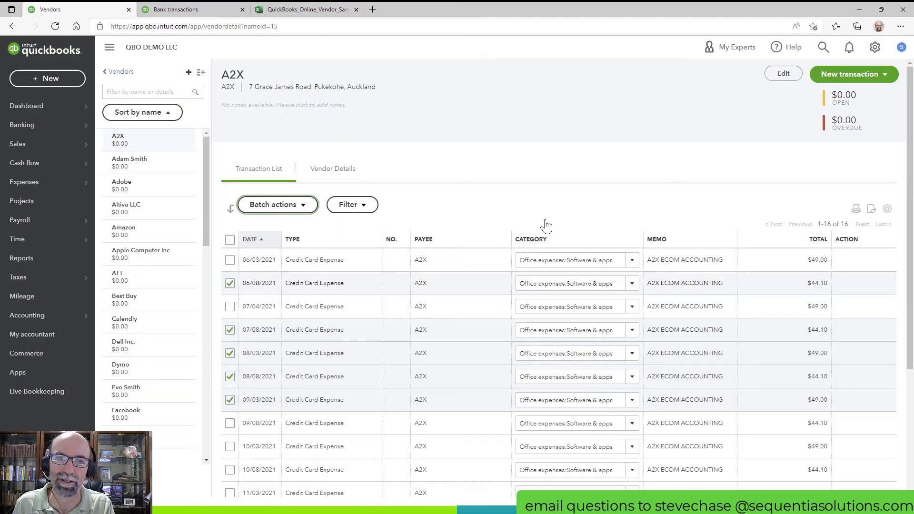